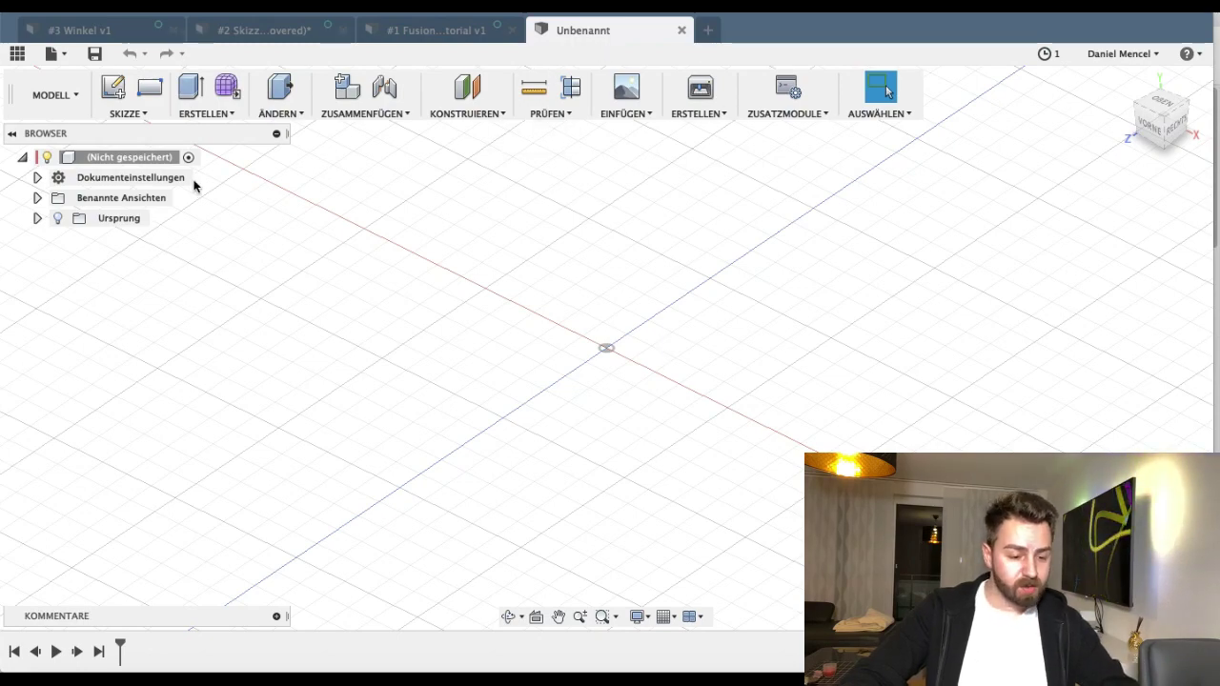
# Step: Sketch a 100 × 20 mm centre rectangle on the ground plane
pyautogui.click(112, 88)
pyautogui.click(610, 386)
pyautogui.press('r')
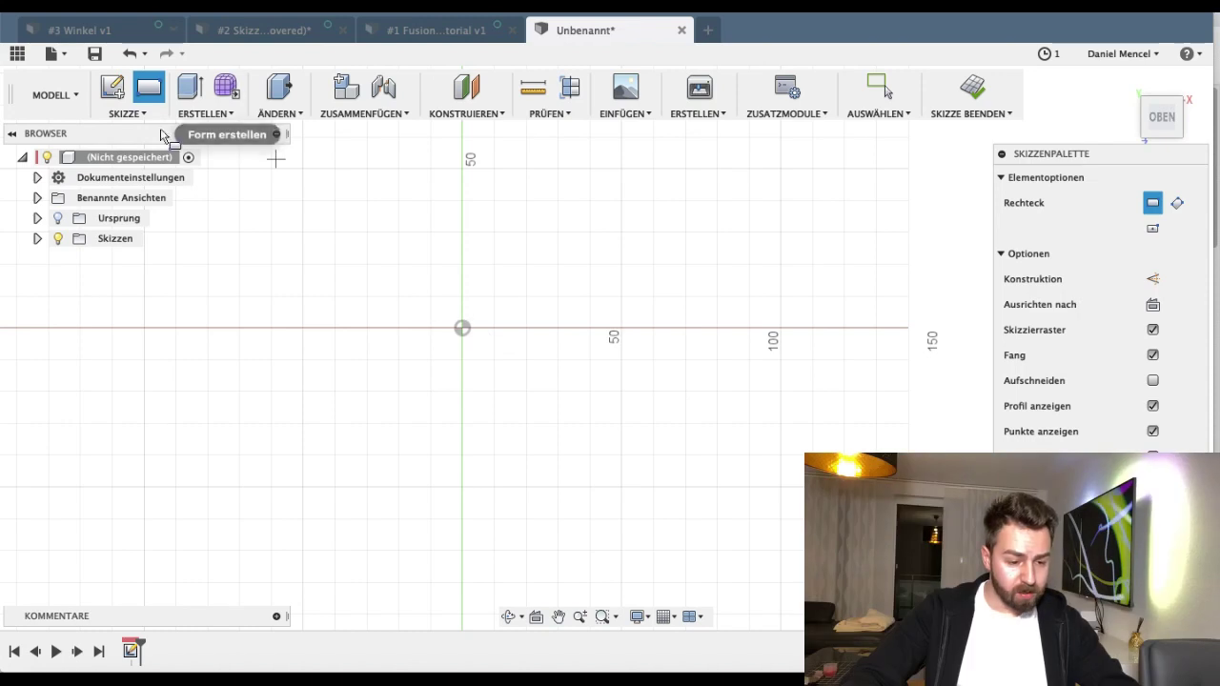
pyautogui.click(140, 112)
pyautogui.moveTo(125, 185)
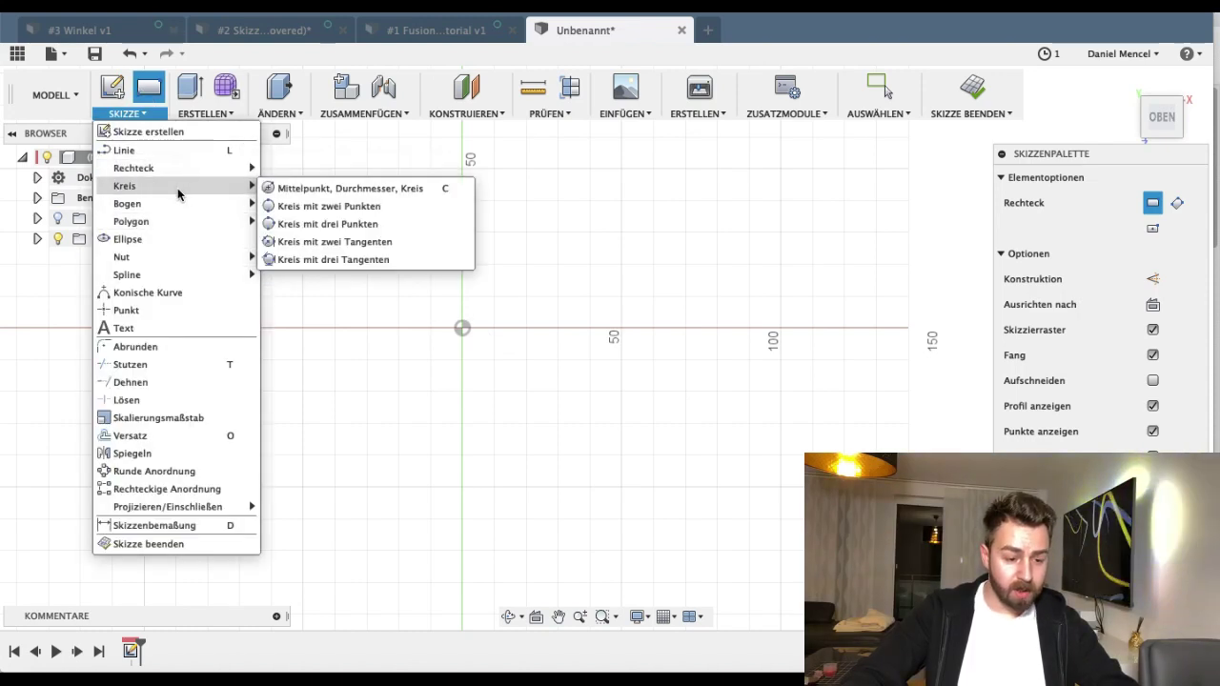
pyautogui.click(314, 207)
pyautogui.click(462, 328)
pyautogui.write('100')
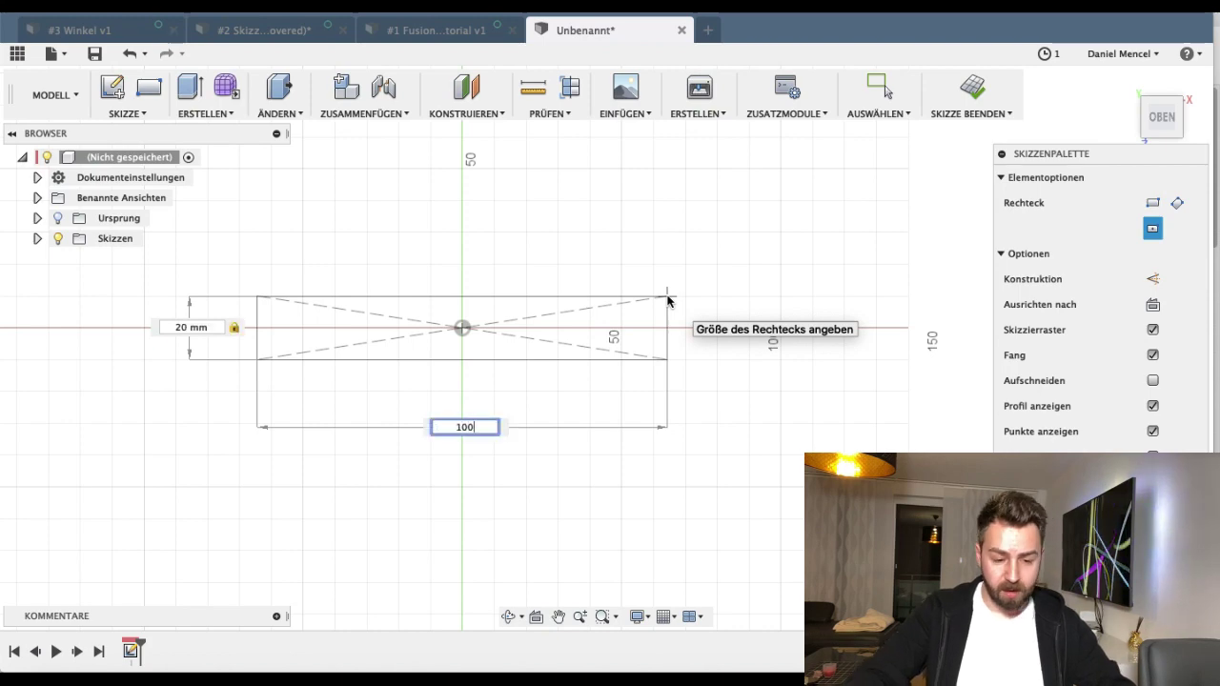
pyautogui.press('Return')
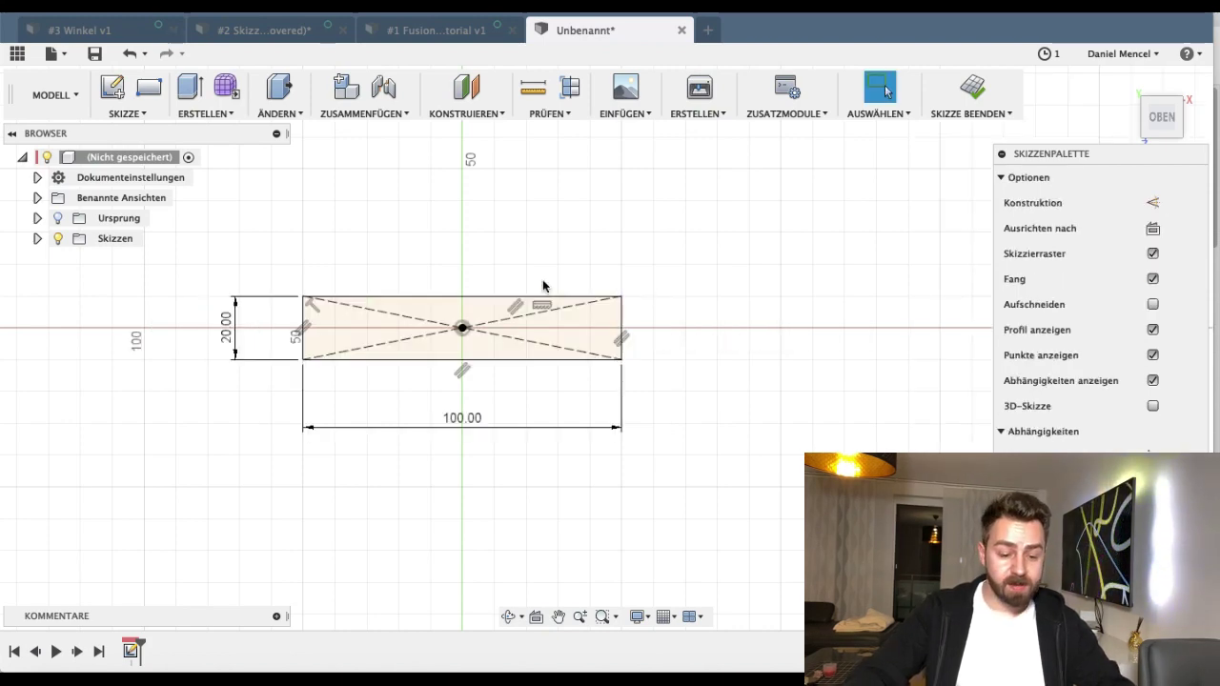
# Step: Extrude the rectangle 100 mm into a solid block and start sketch text placement
pyautogui.write('e100')
pyautogui.press('Return')
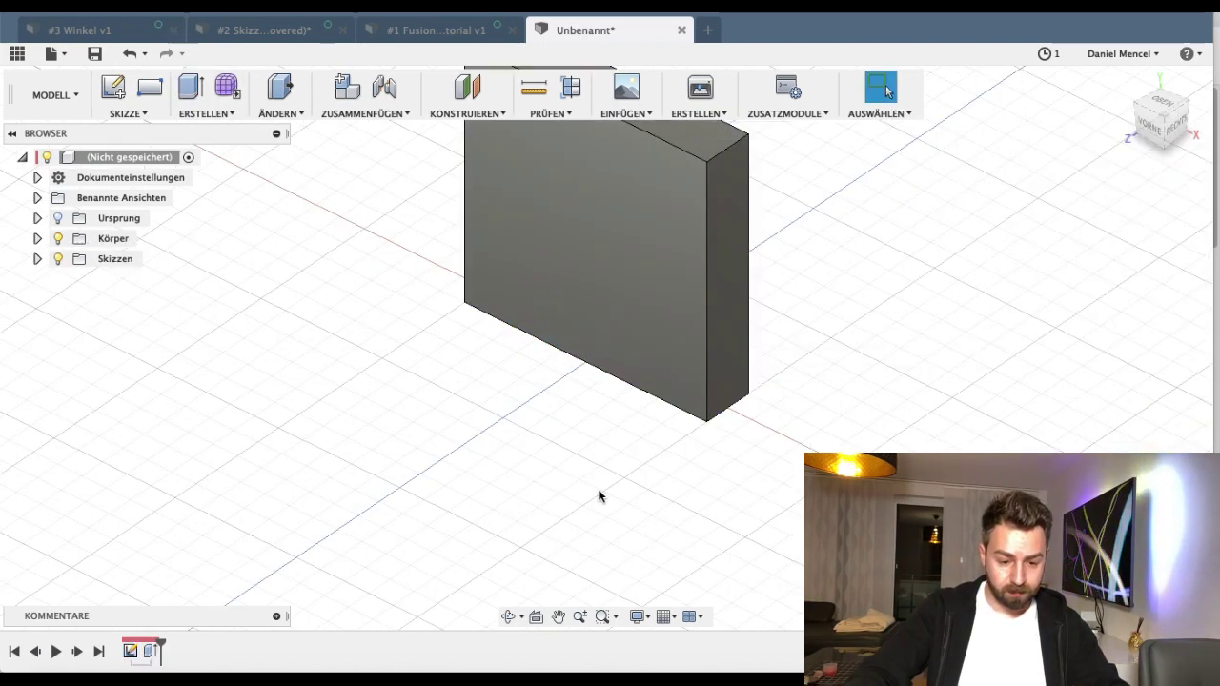
pyautogui.moveTo(599, 493)
pyautogui.keyDown('shift'); pyautogui.mouseDown(button='middle')
pyautogui.moveTo(658, 375)
pyautogui.moveTo(657, 416)
pyautogui.moveTo(687, 384)
pyautogui.moveTo(694, 441)
pyautogui.mouseUp(button='middle'); pyautogui.keyUp('shift')
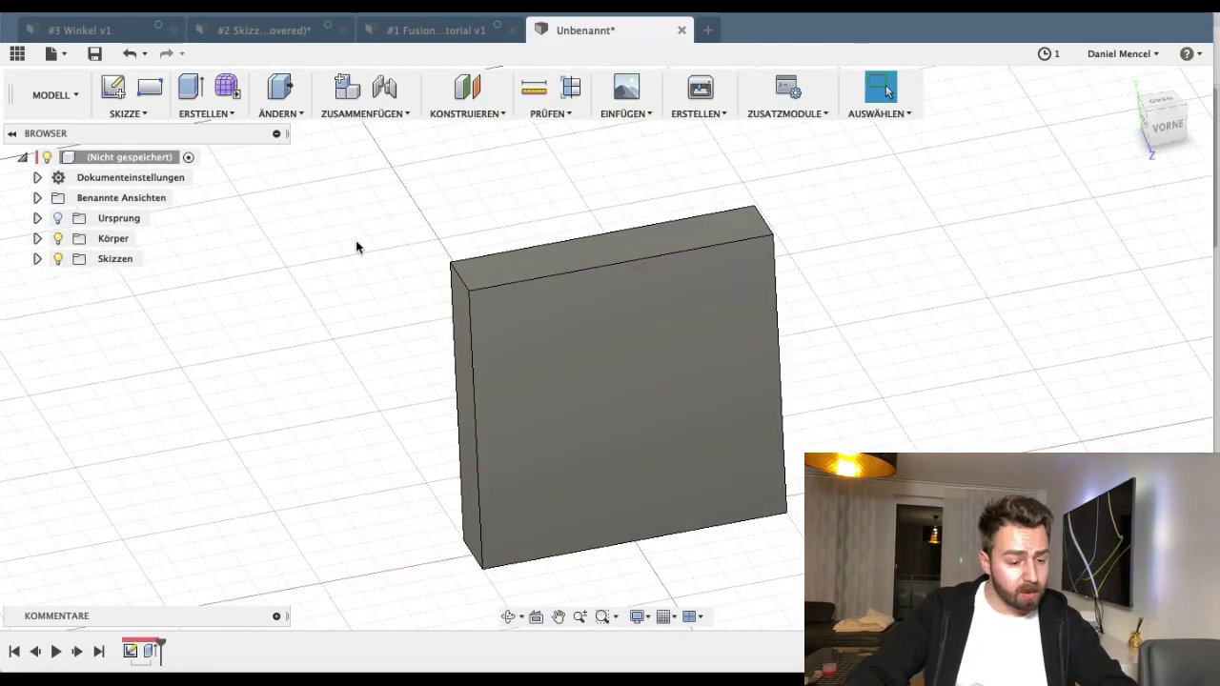
pyautogui.click(145, 114)
pyautogui.moveTo(124, 328)
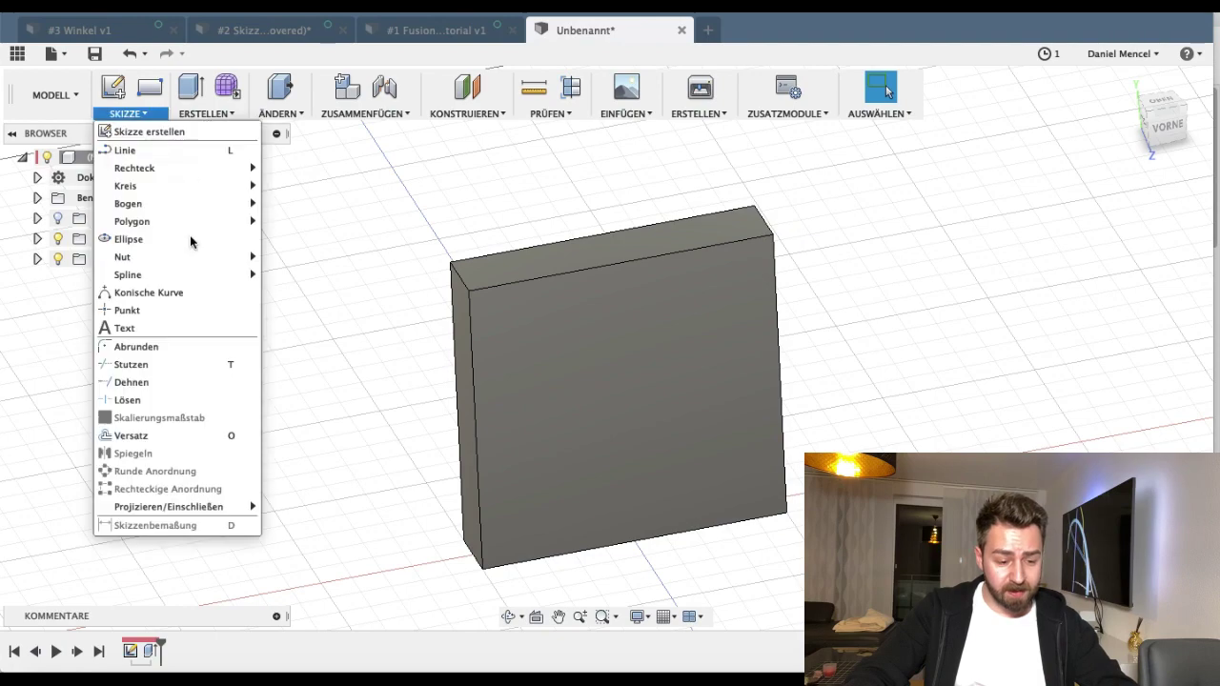
pyautogui.click(158, 327)
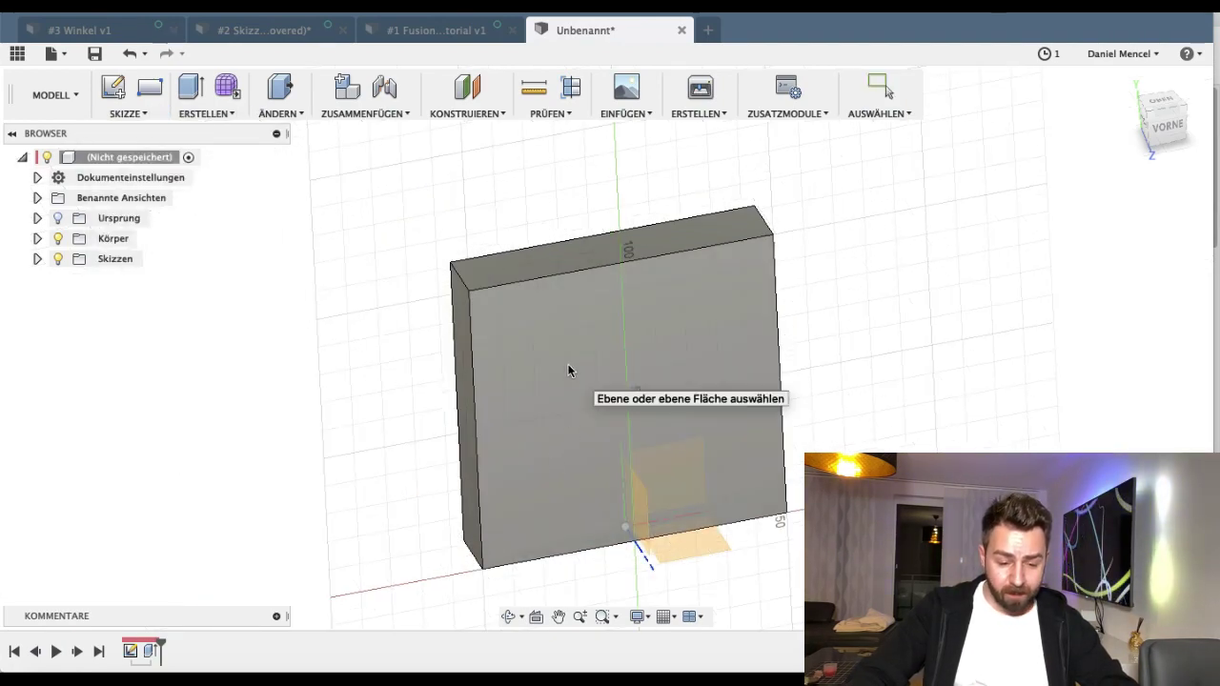
# Step: Add the text '3D DRUCKWELT' in 10 mm Arial to a sketch on the block's front face
pyautogui.click(568, 366)
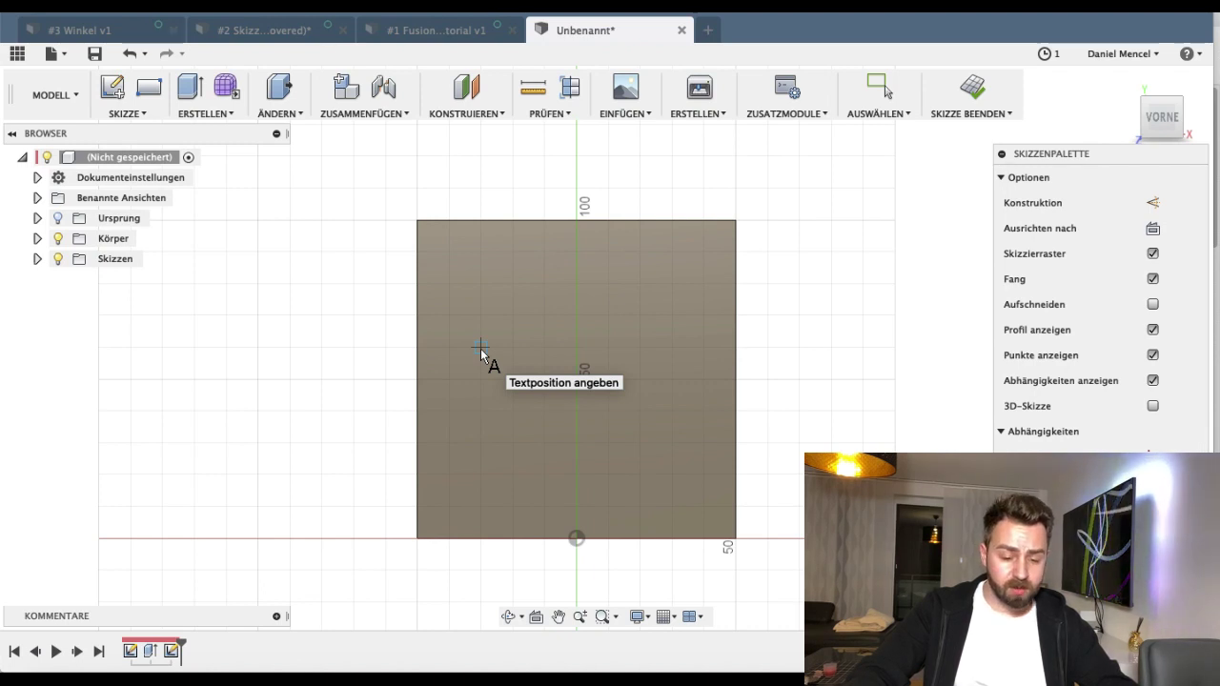
pyautogui.click(480, 347)
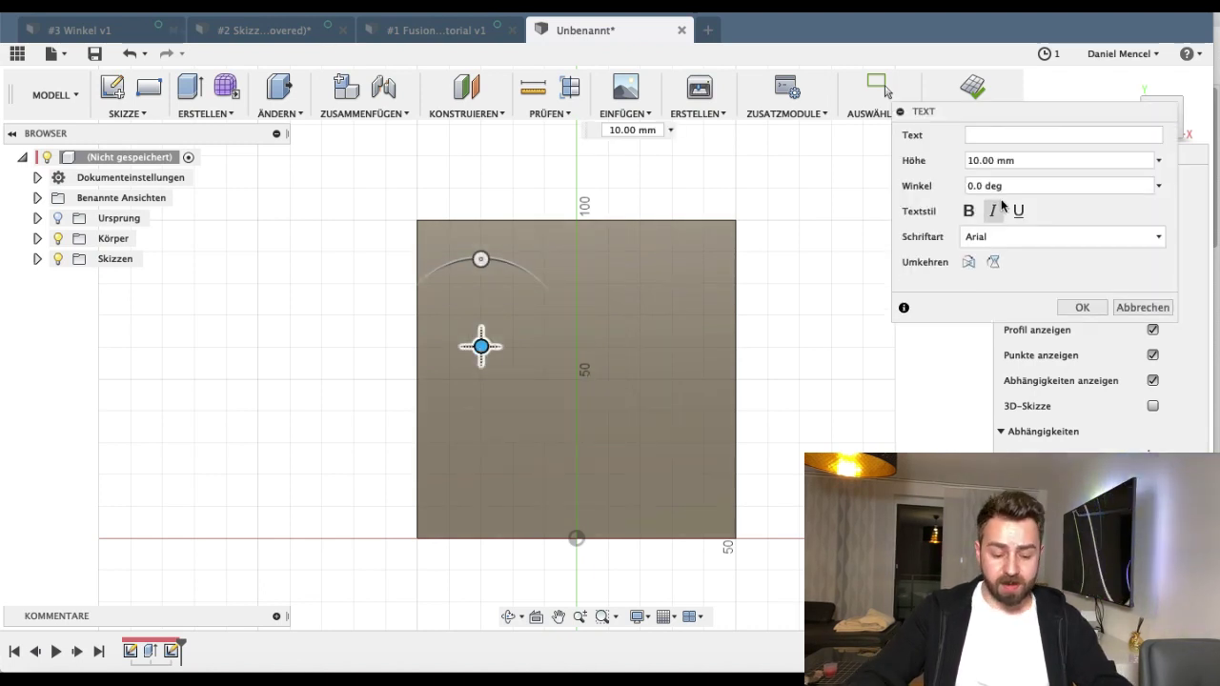
pyautogui.write('3D DRUCKWELT')
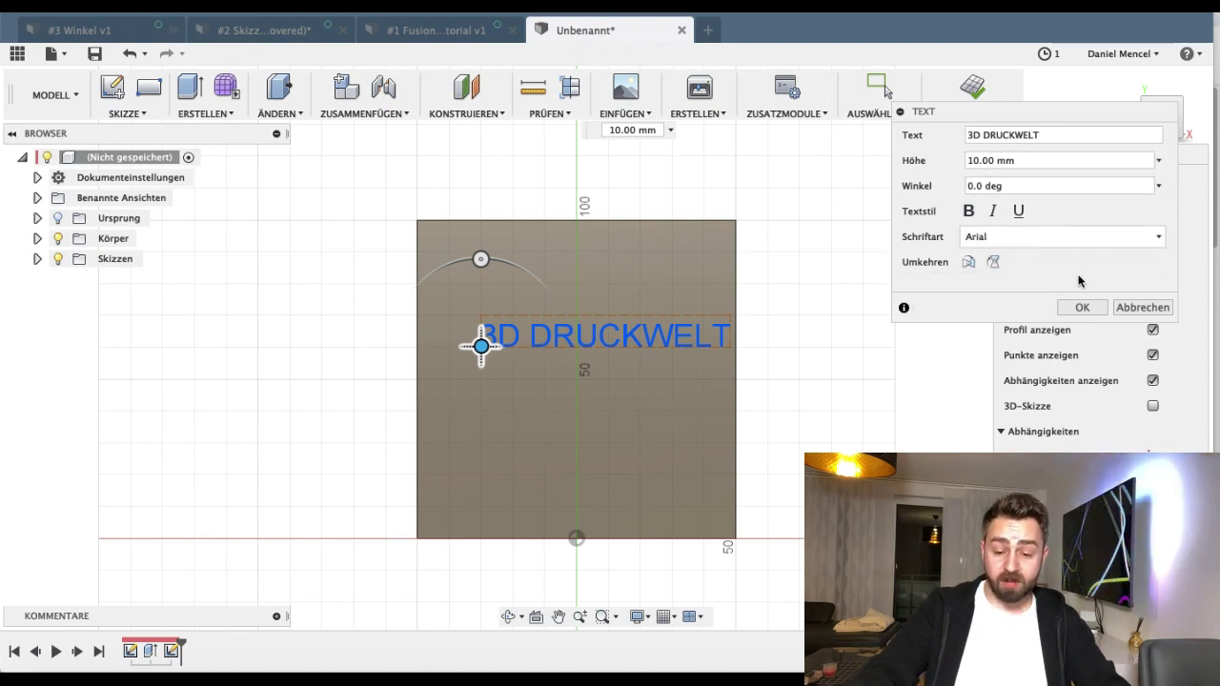
pyautogui.click(1082, 307)
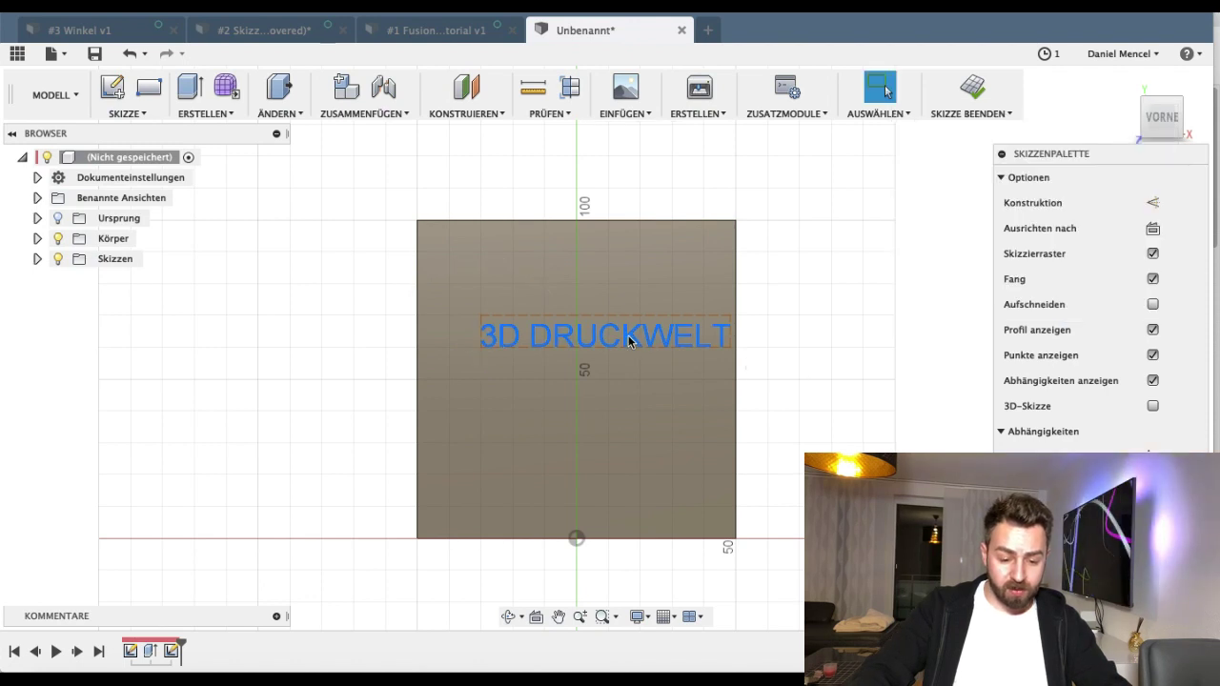
# Step: Centre the text on the face and extrude it 10 mm as new separate bodies
pyautogui.moveTo(630, 341); pyautogui.dragTo(609, 367)
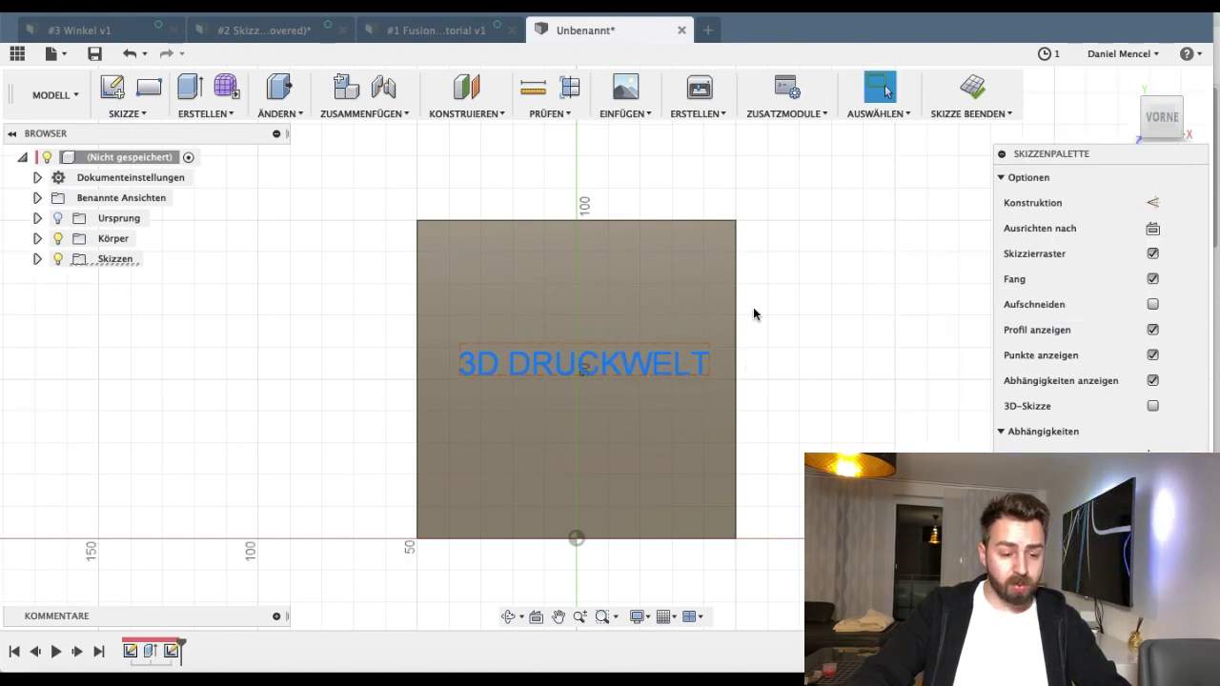
pyautogui.click(186, 90)
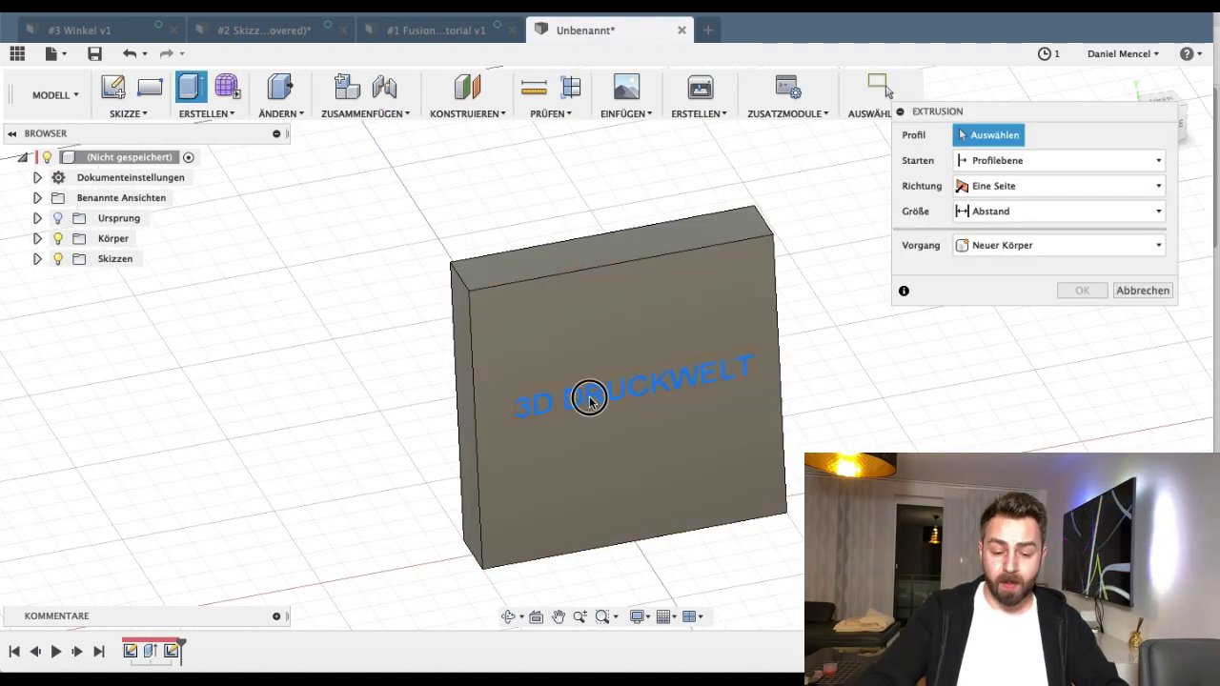
pyautogui.click(589, 401)
pyautogui.write('10')
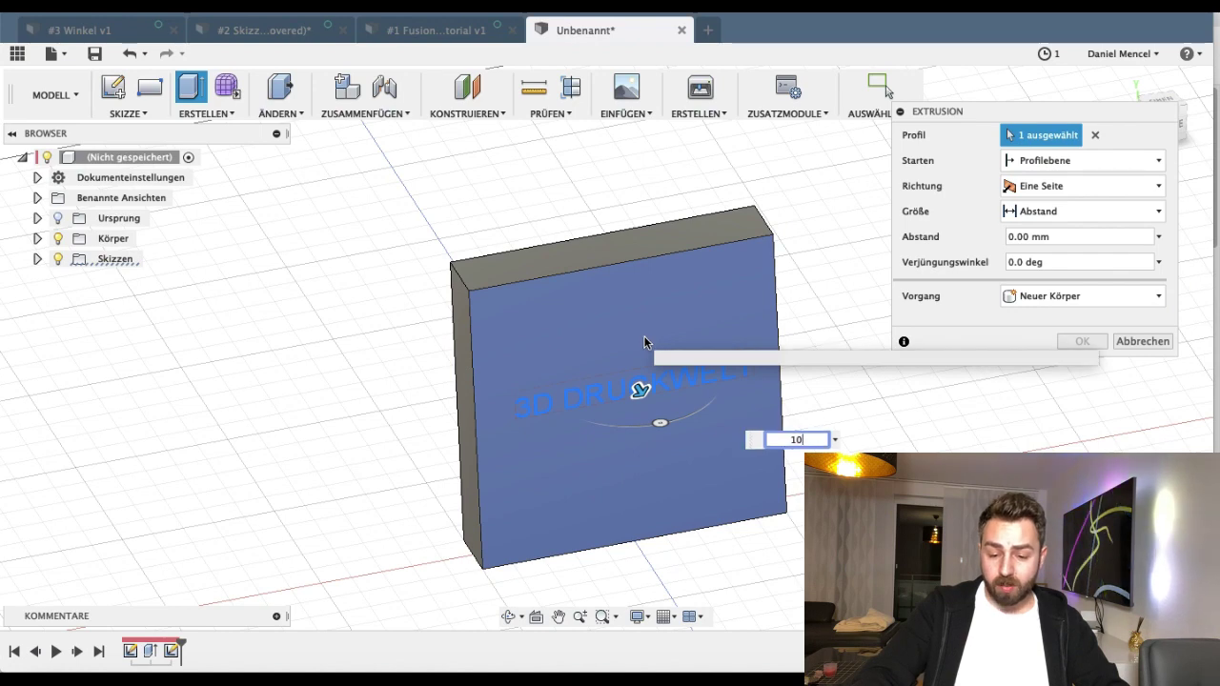
pyautogui.press('Return')
pyautogui.click(1079, 296)
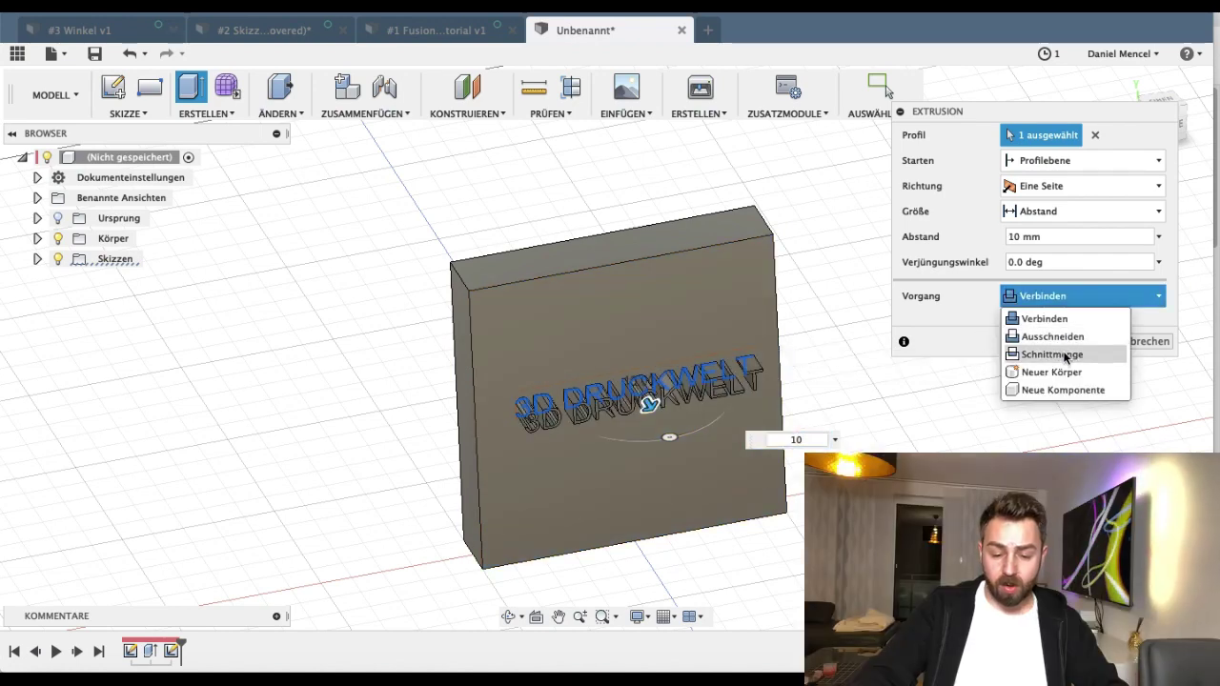
pyautogui.click(1052, 372)
pyautogui.click(1087, 340)
# Step: Give the letter bodies Body2 to Body12 a gold appearance
pyautogui.click(37, 238)
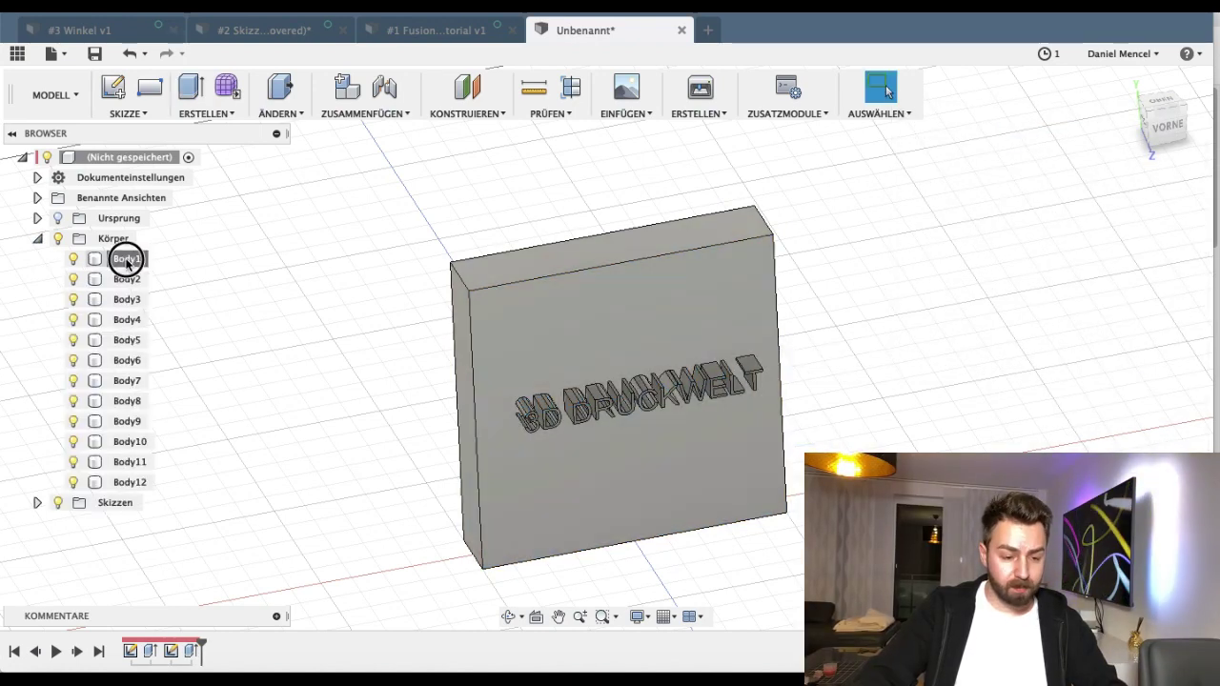
pyautogui.click(127, 481)
pyautogui.keyDown('shift'); pyautogui.click(126, 278); pyautogui.keyUp('shift')
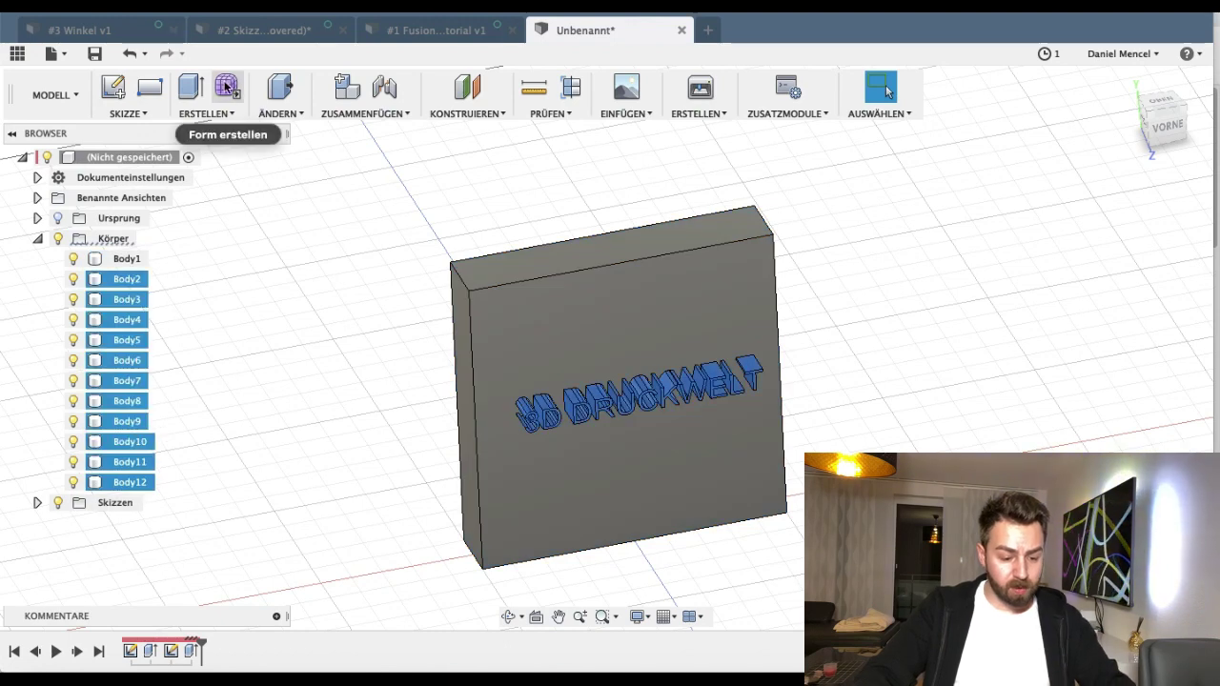
pyautogui.rightClick(129, 317)
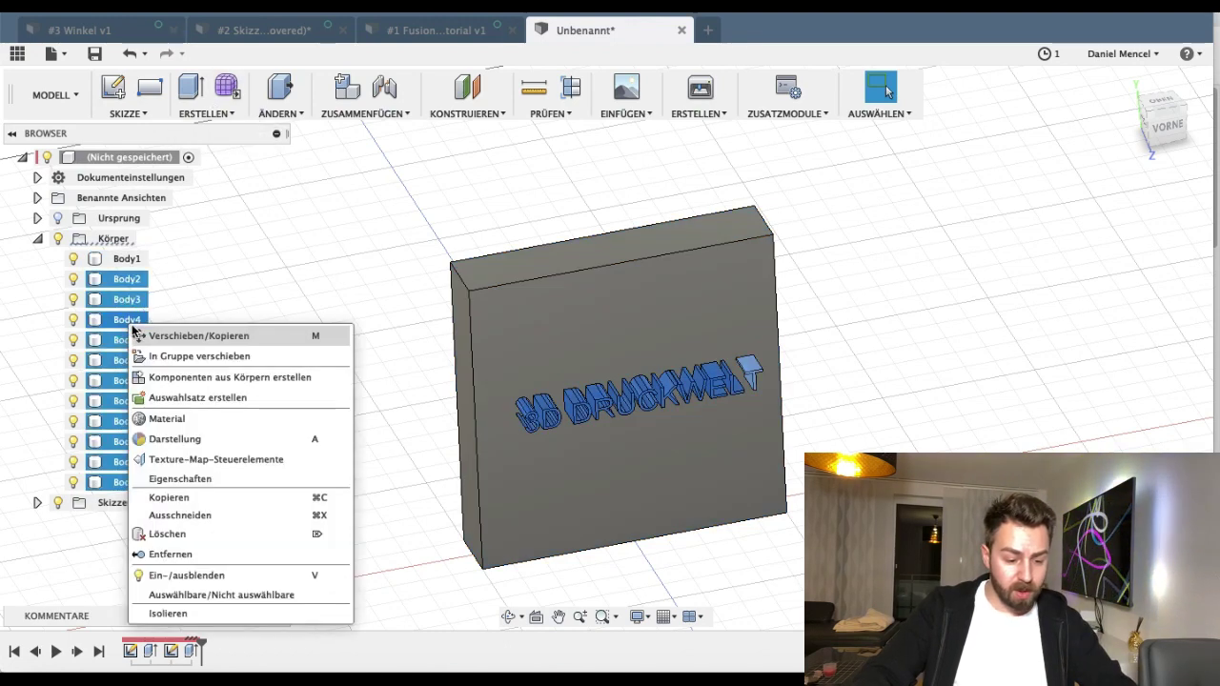
pyautogui.click(217, 440)
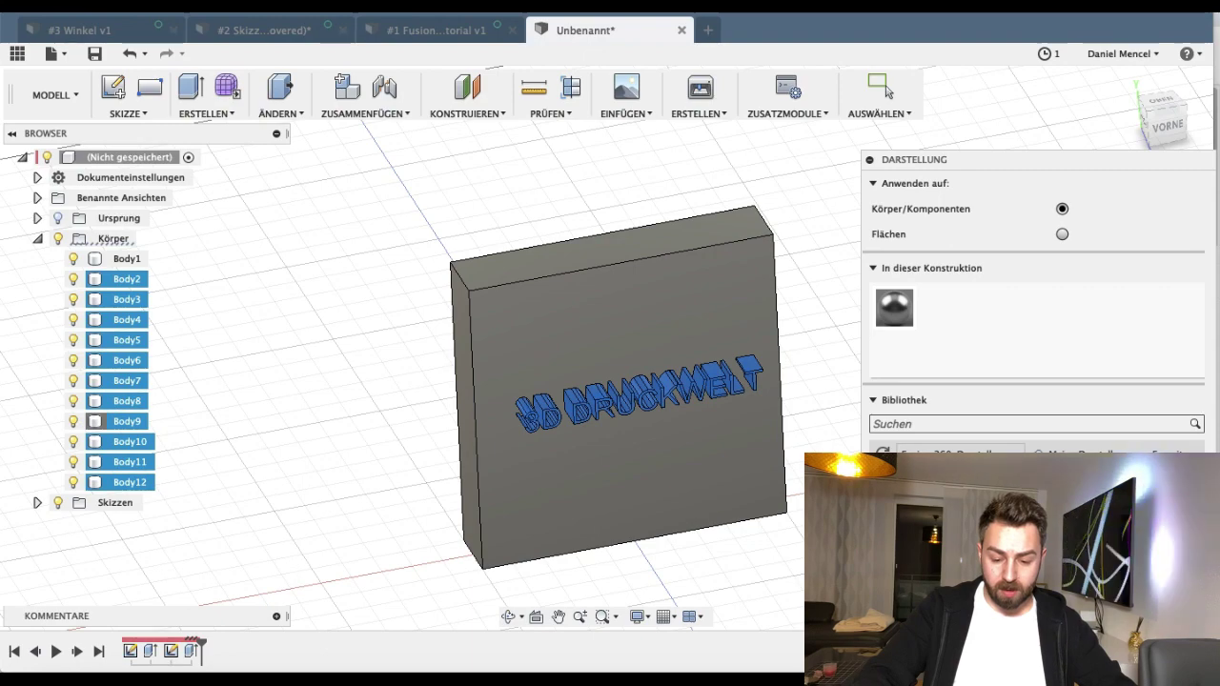
pyautogui.moveTo(896, 487); pyautogui.dragTo(714, 395)
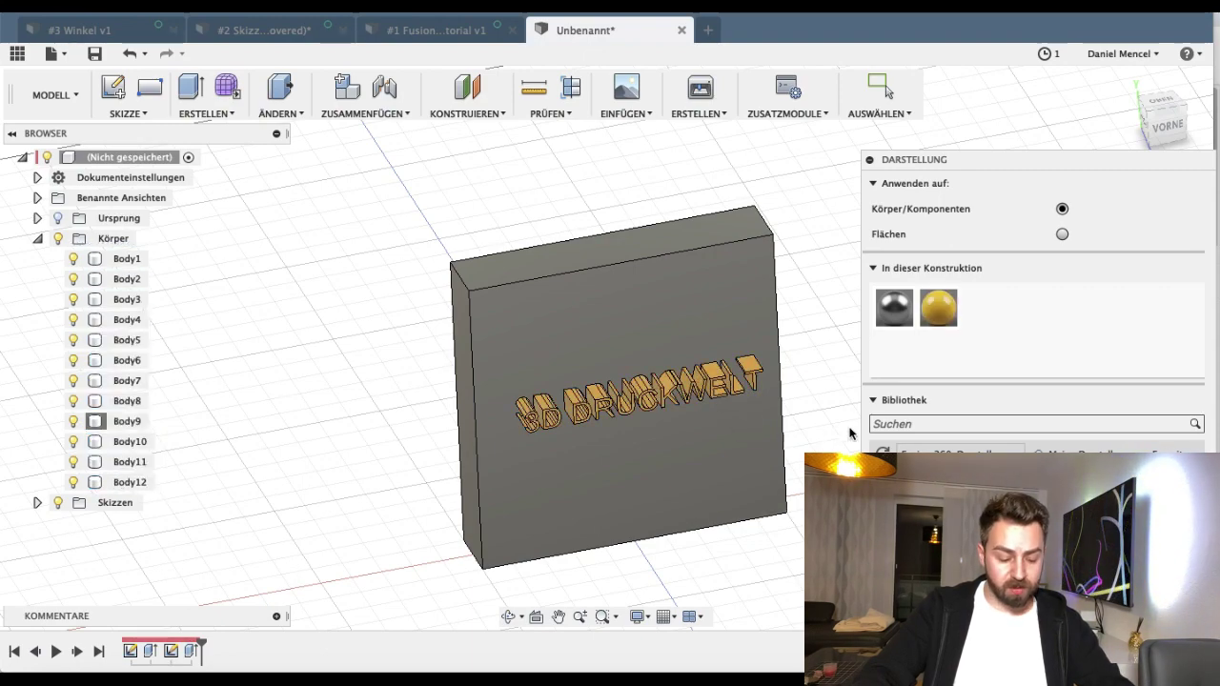
pyautogui.click(869, 160)
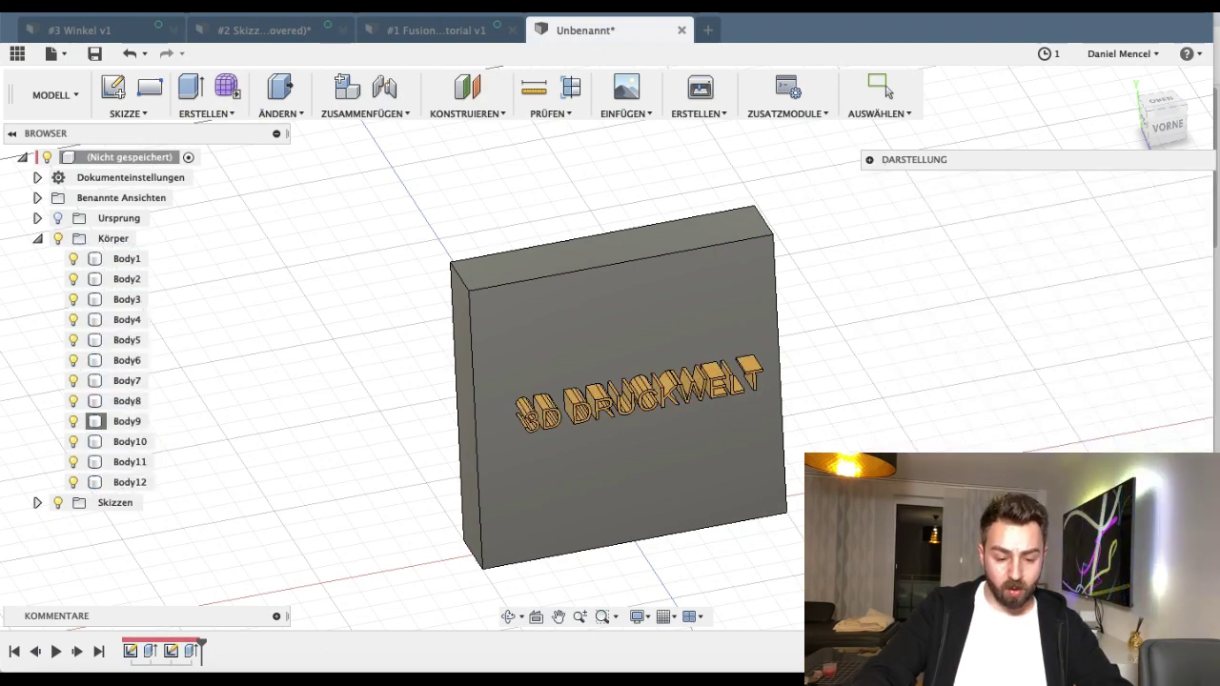
pyautogui.keyDown('shift'); pyautogui.moveTo(863, 439); pyautogui.dragTo(824, 391, button='middle'); pyautogui.keyUp('shift')
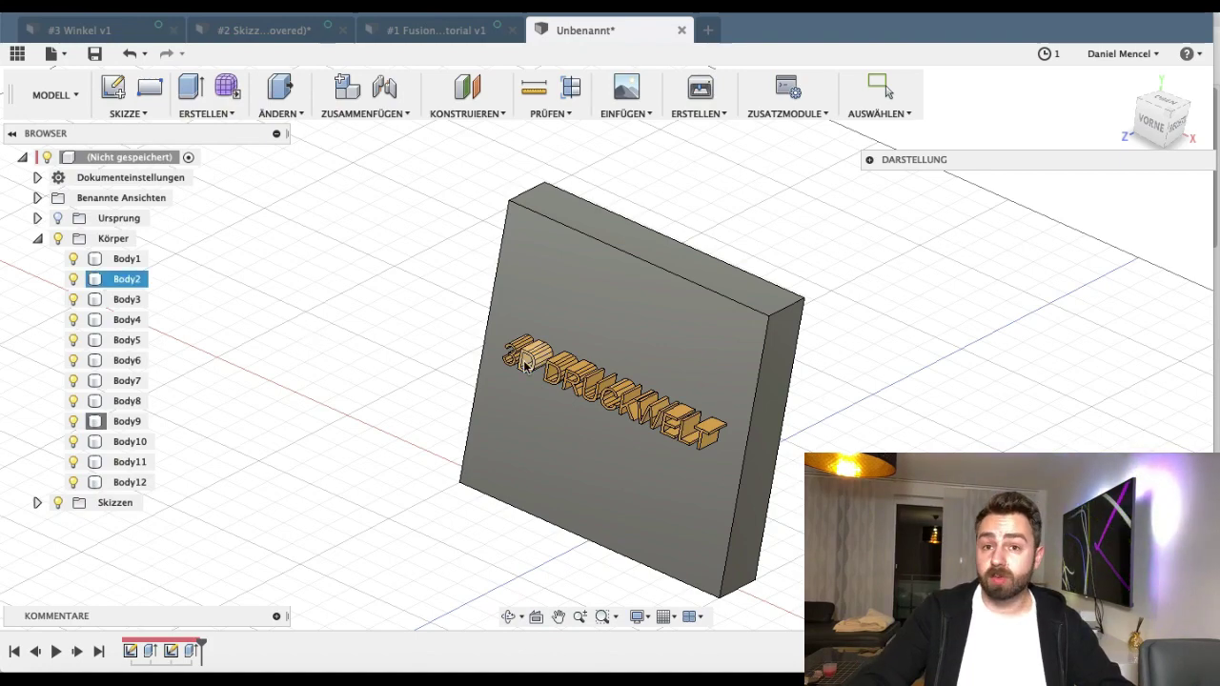
# Step: Select all bodies, close their context menu unchanged, deselect, and start a new design
pyautogui.click(1155, 121)
pyautogui.rightClick(112, 239)
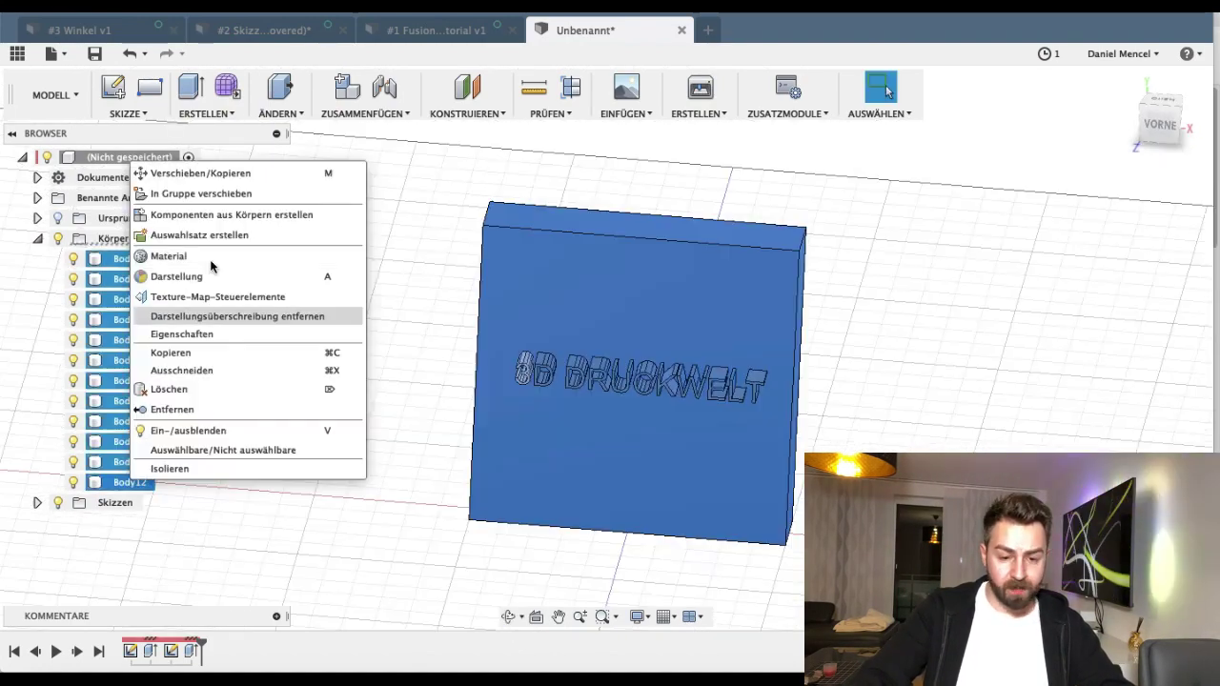
pyautogui.click(391, 208)
pyautogui.click(604, 202)
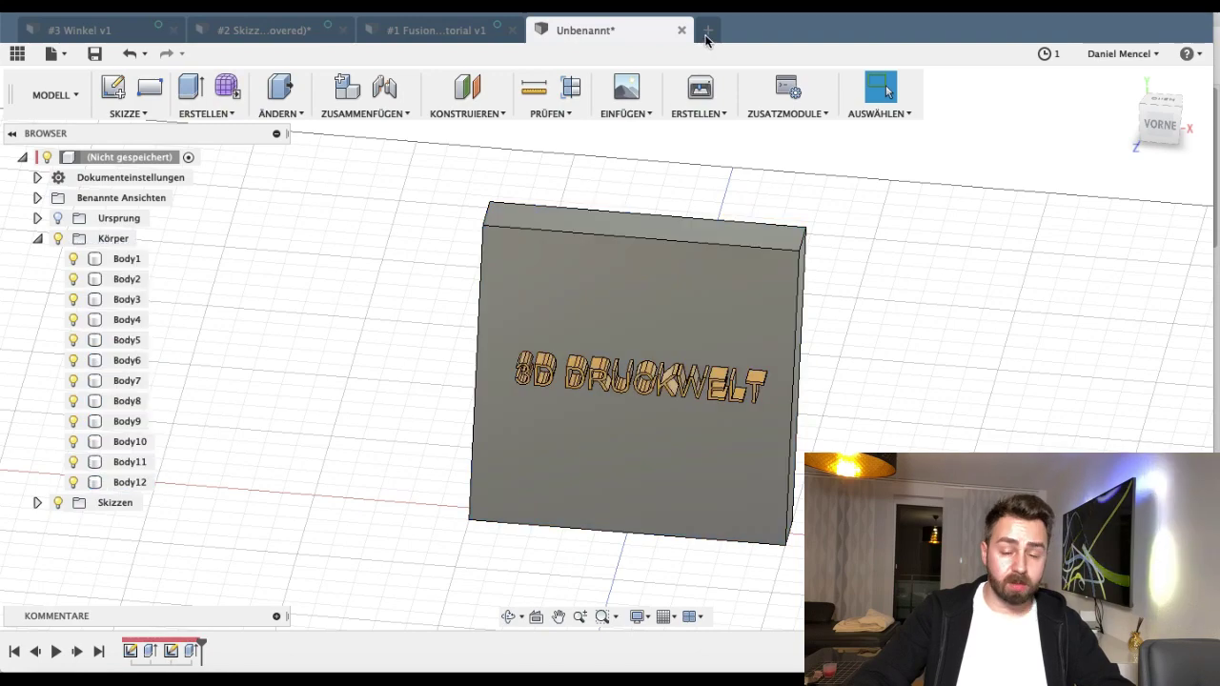
pyautogui.click(707, 34)
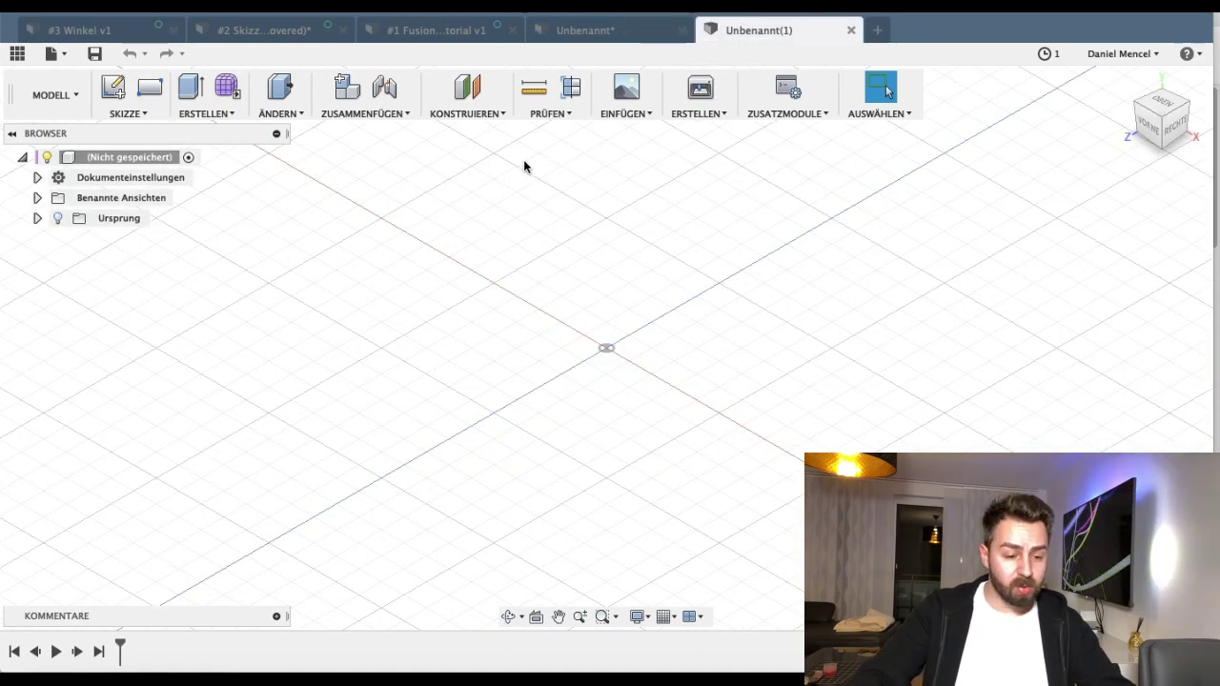
# Step: Sketch a 100 mm diameter circle centred on the origin of the ground plane
pyautogui.click(113, 87)
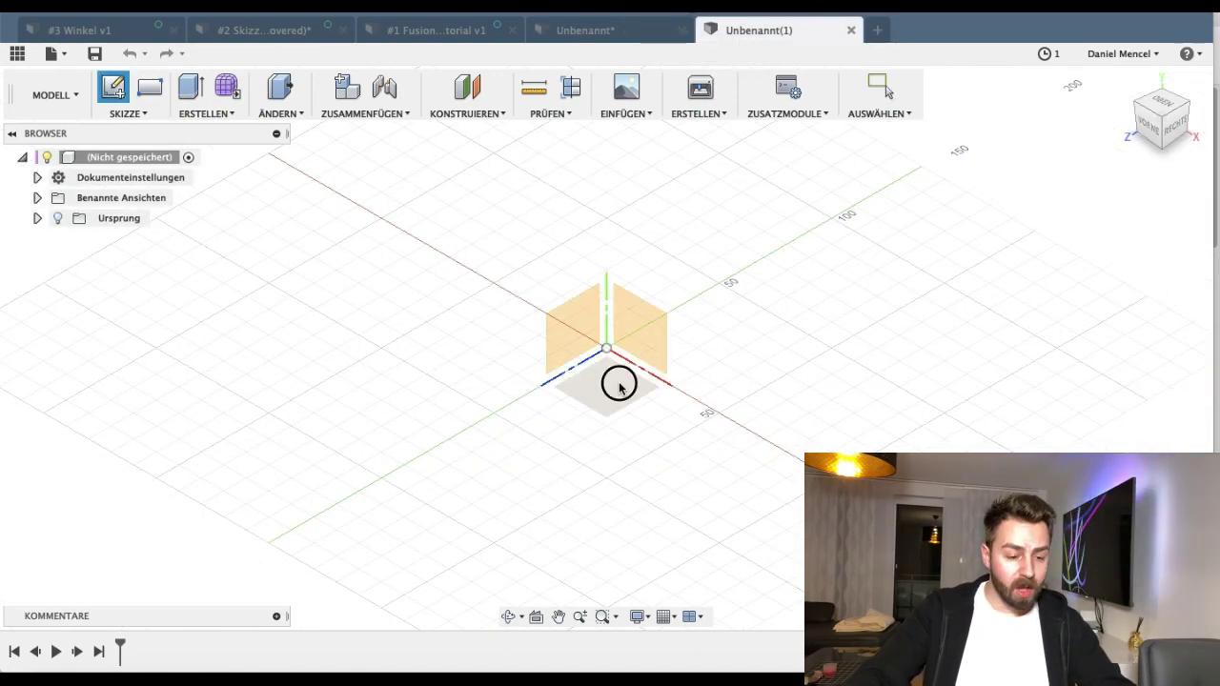
pyautogui.click(620, 384)
pyautogui.click(145, 114)
pyautogui.moveTo(125, 186)
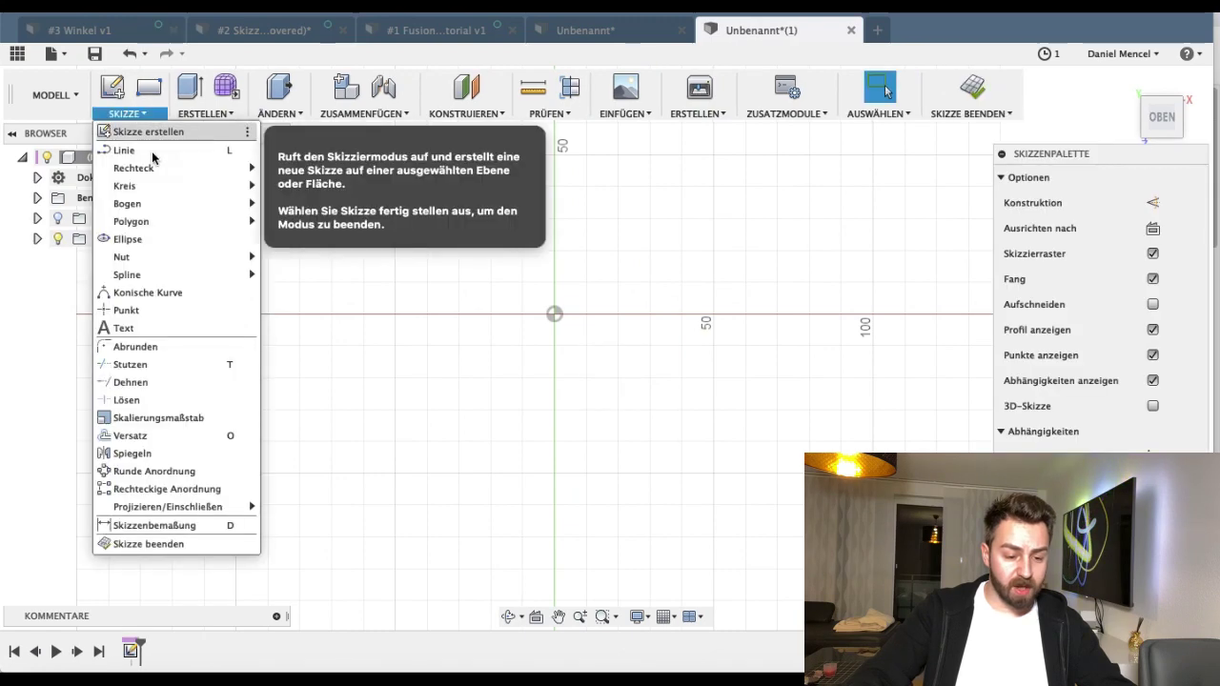
pyautogui.click(298, 197)
pyautogui.click(554, 315)
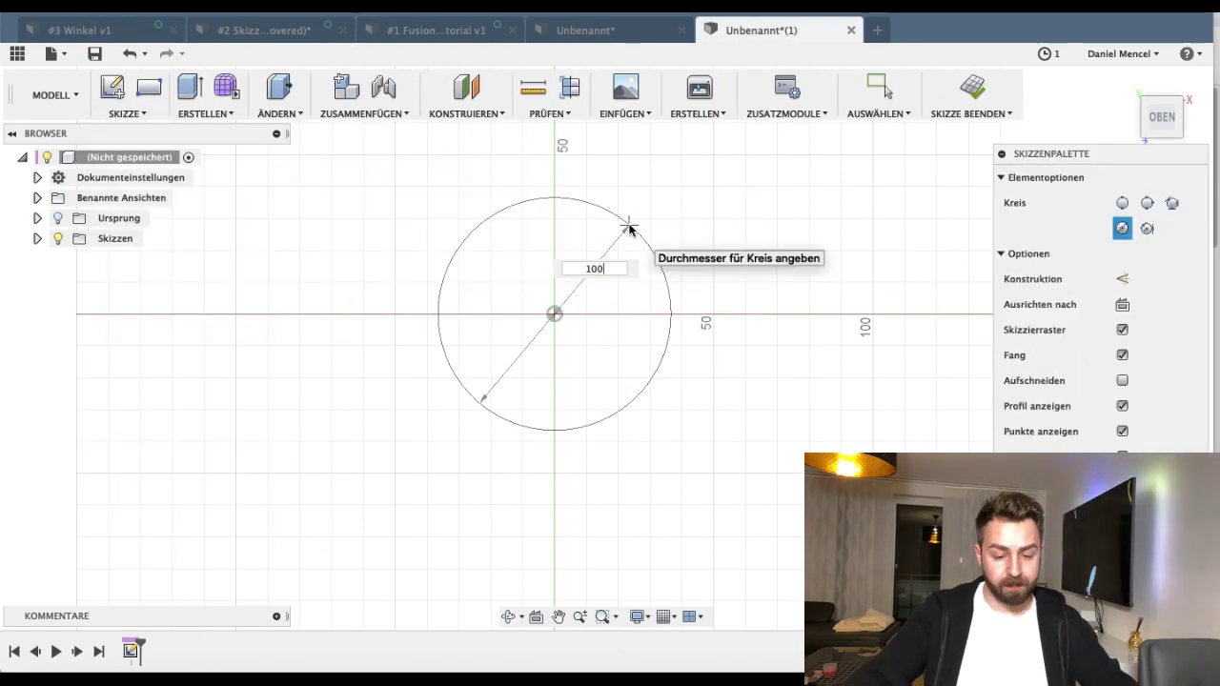
pyautogui.write('100')
pyautogui.press('Return')
pyautogui.moveTo(571, 208)
pyautogui.mouseDown(button='middle')
pyautogui.moveTo(591, 300)
pyautogui.moveTo(584, 256)
pyautogui.mouseUp(button='middle')
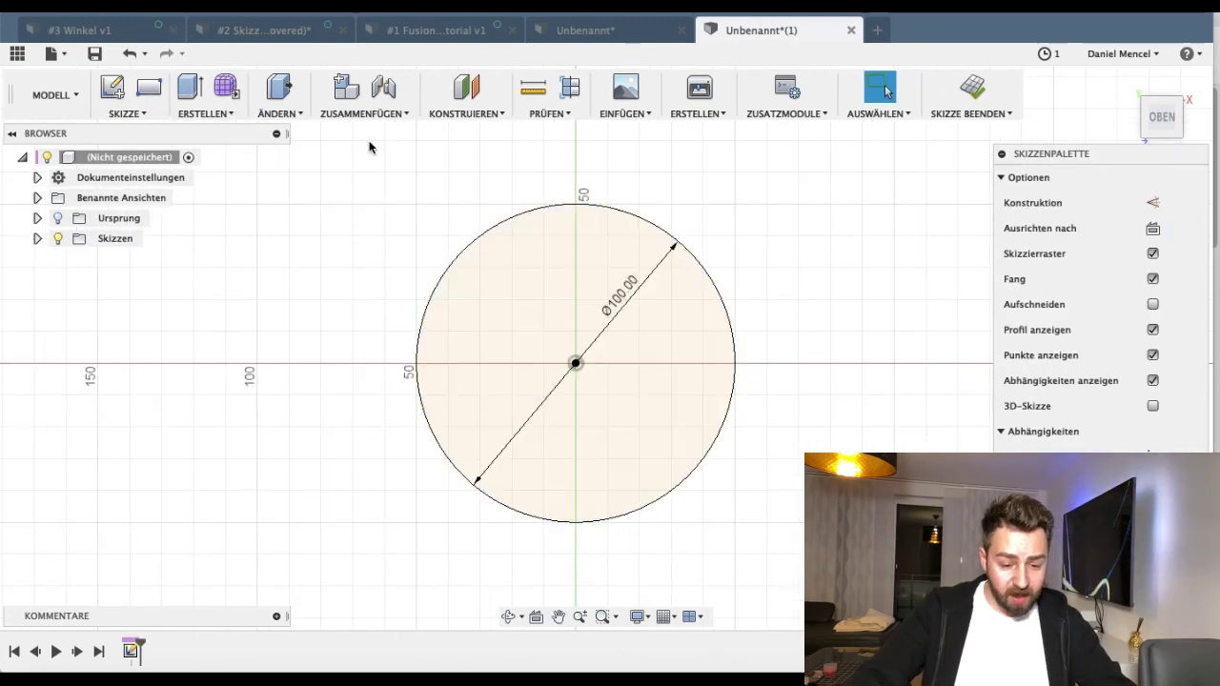
# Step: Extrude the 100 mm circle 100 mm into a solid cylinder
pyautogui.click(185, 92)
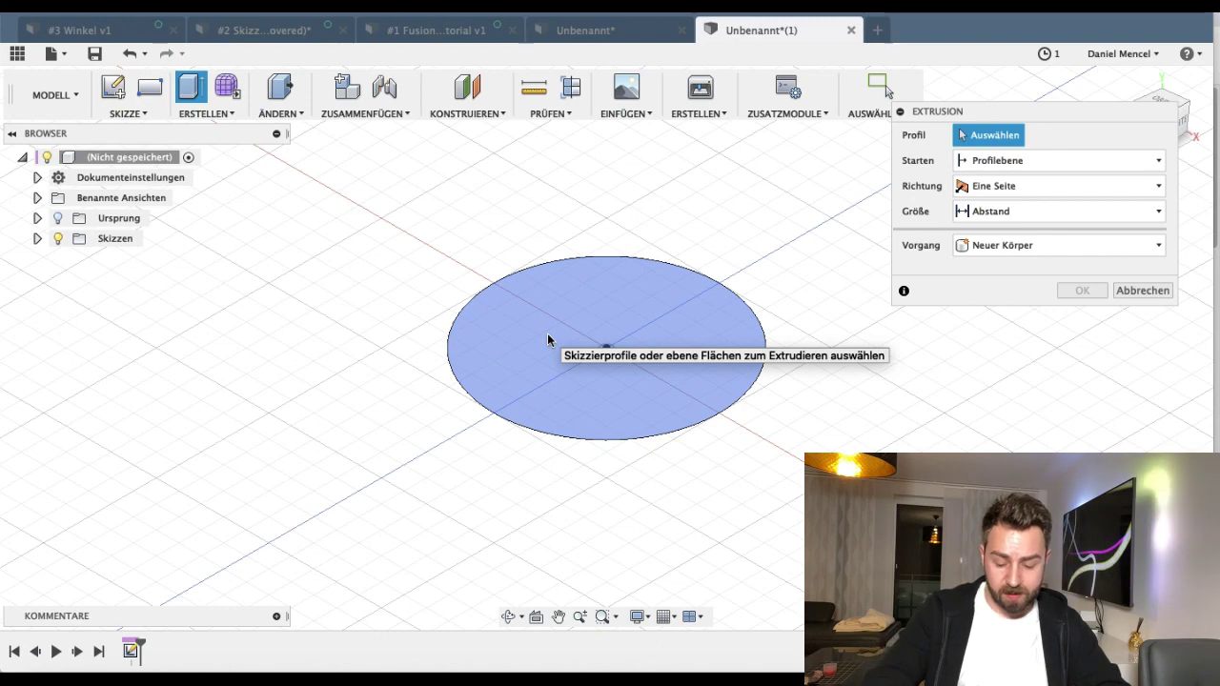
pyautogui.click(559, 312)
pyautogui.write('100')
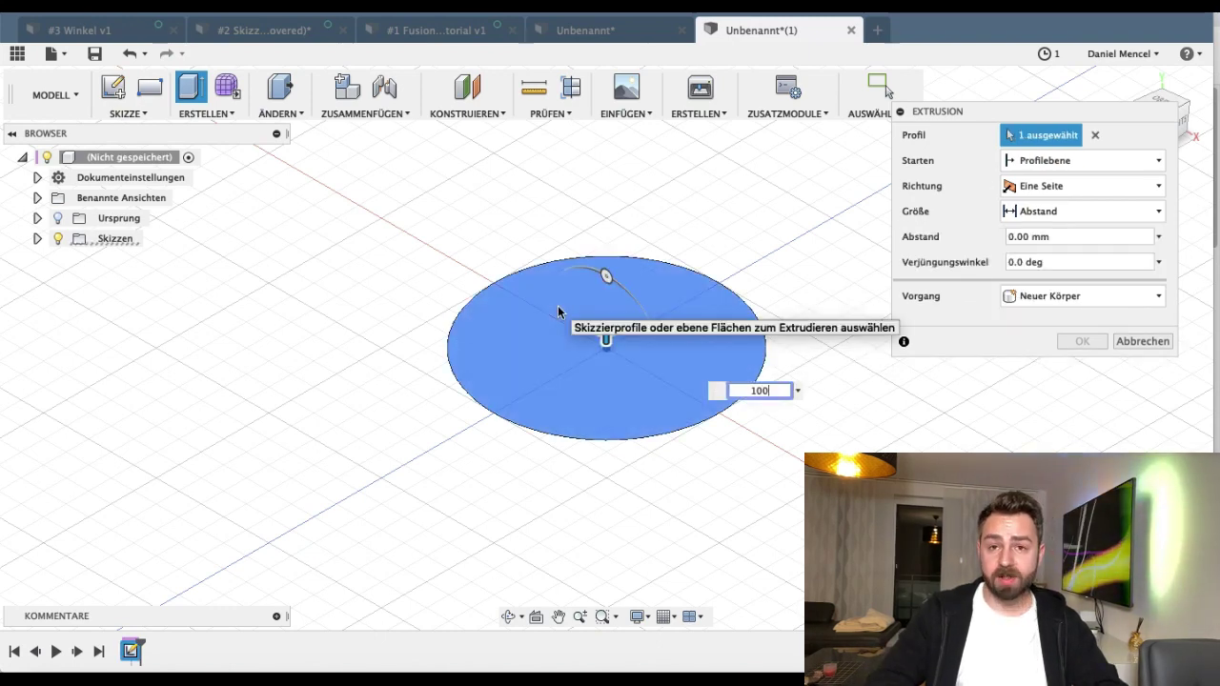
pyautogui.press('Return')
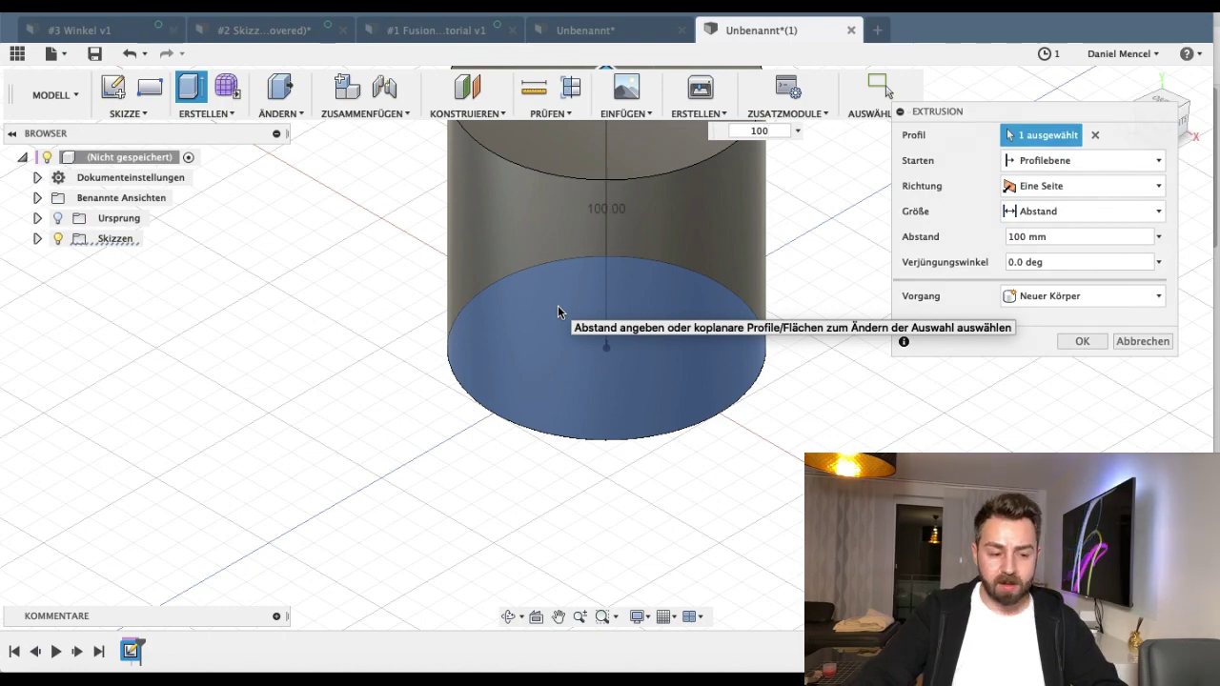
pyautogui.press('Return')
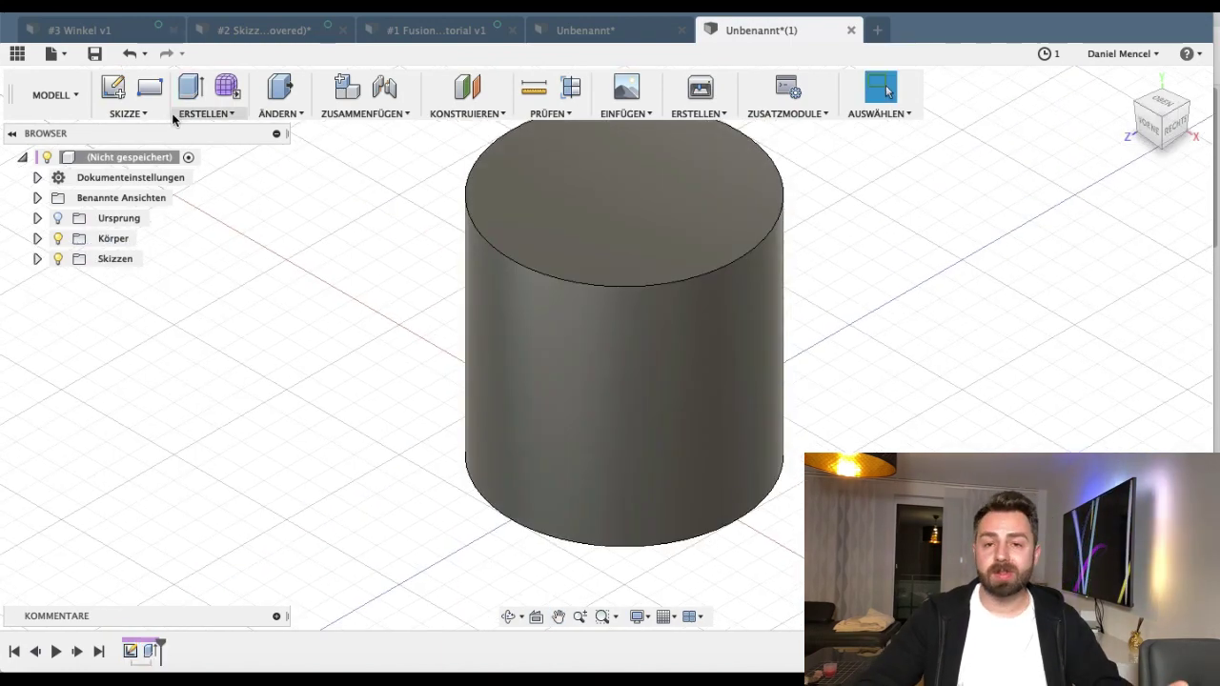
pyautogui.click(160, 114)
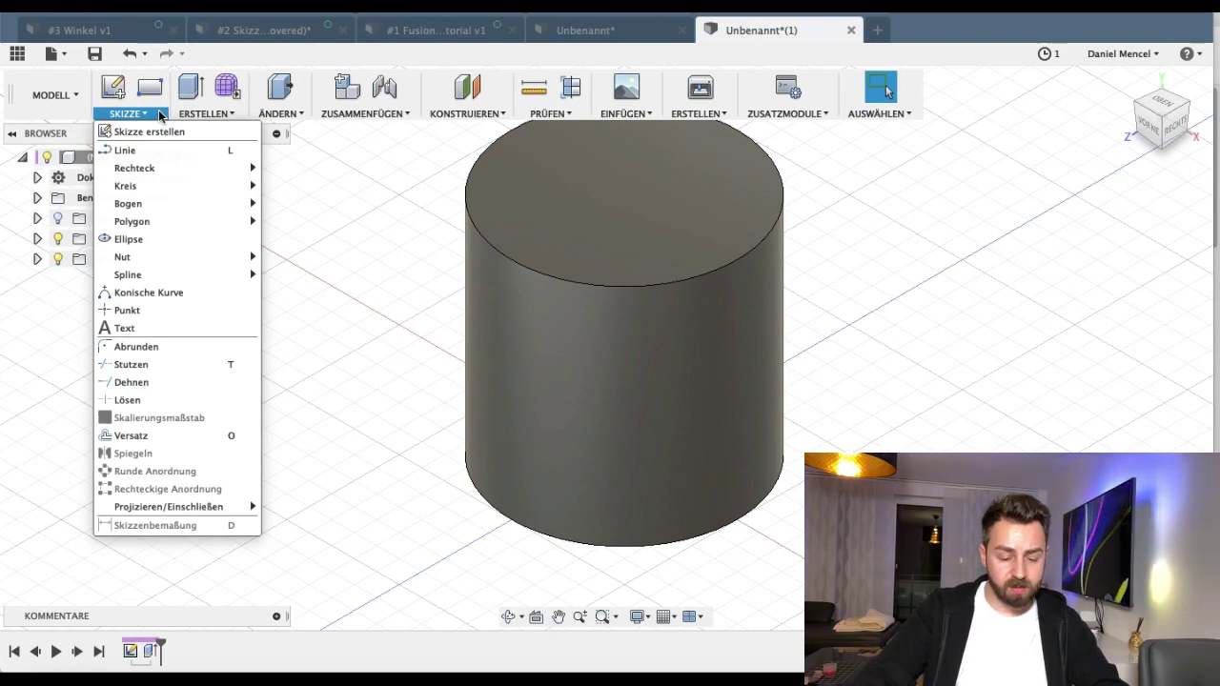
pyautogui.click(859, 225)
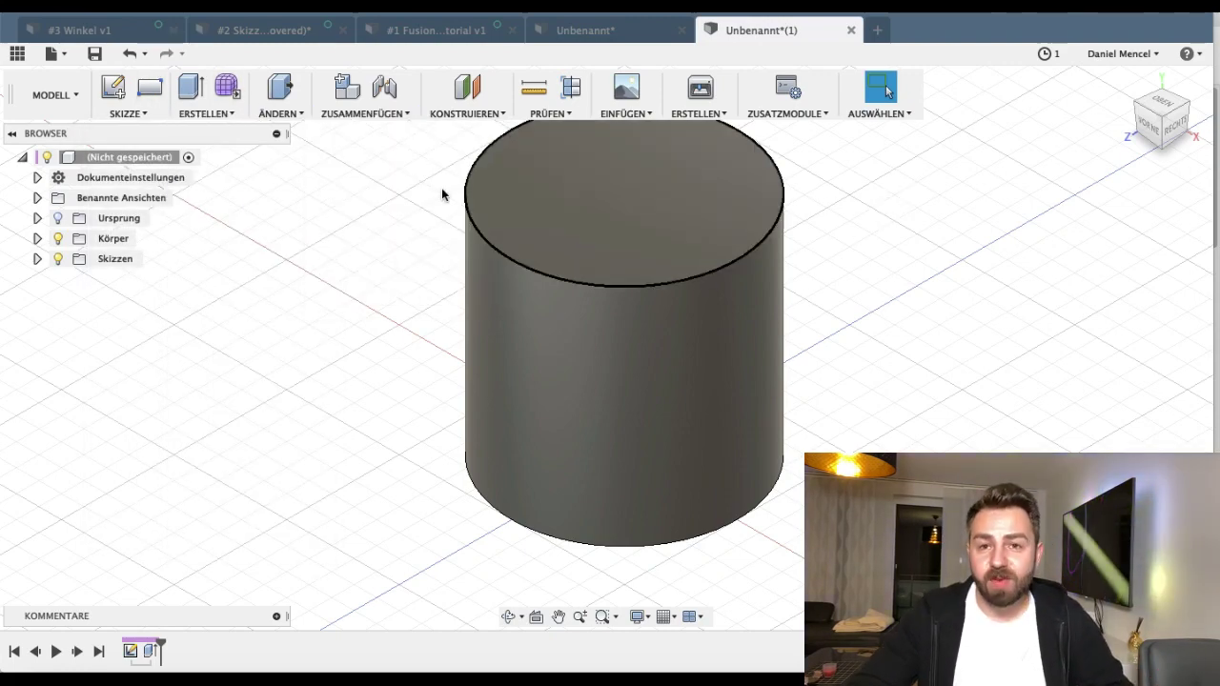
pyautogui.keyDown('shift'); pyautogui.moveTo(441, 195); pyautogui.dragTo(387, 245, button='middle'); pyautogui.keyUp('shift')
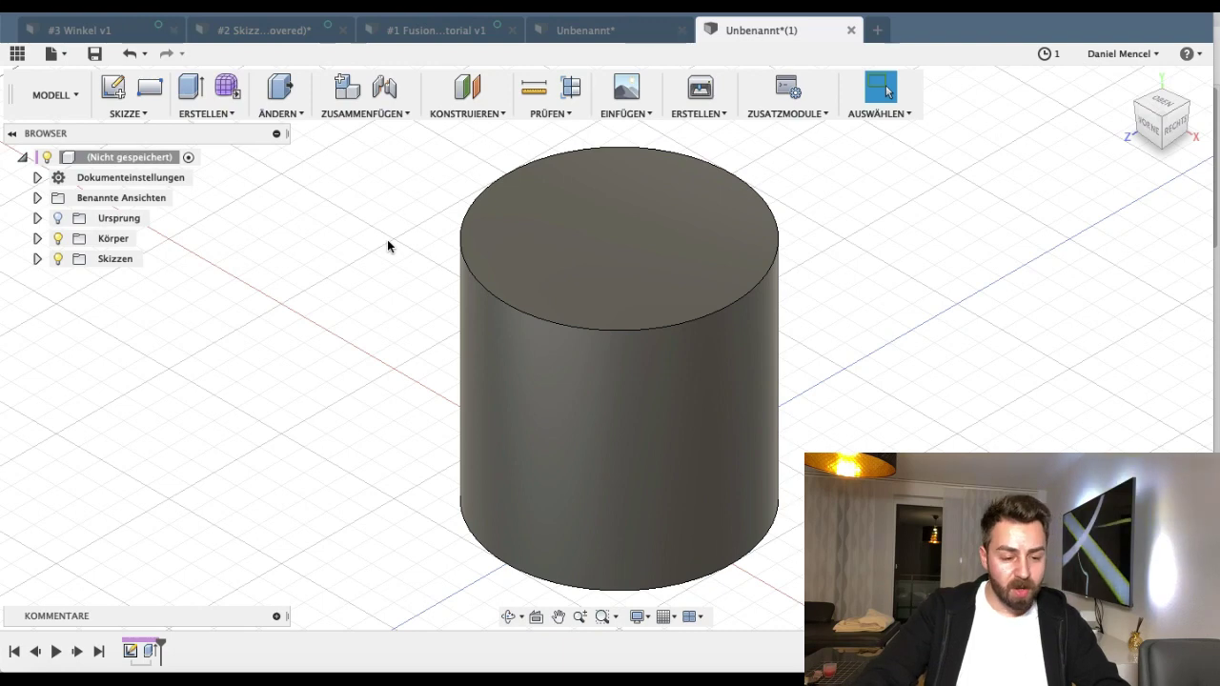
# Step: On the vertical front plane, sketch the text '3D DRUCKWELT' in 10 mm Arial across the cylinder
pyautogui.click(127, 93)
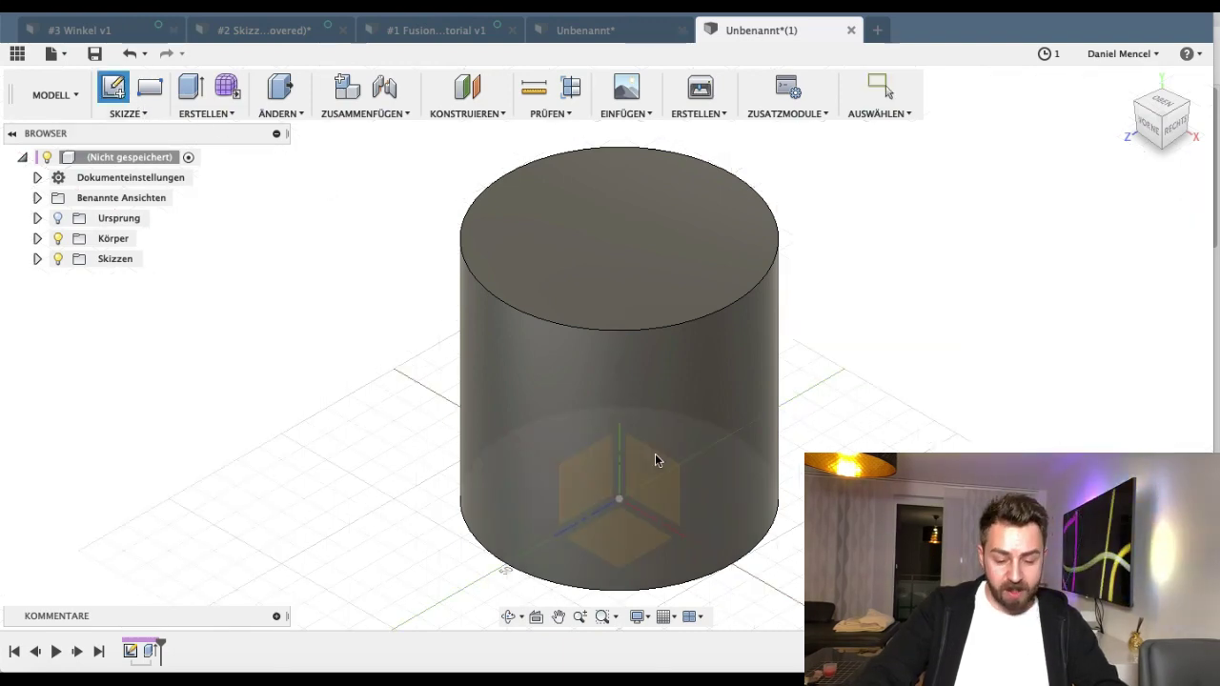
pyautogui.moveTo(670, 347)
pyautogui.keyDown('shift'); pyautogui.mouseDown(button='middle')
pyautogui.moveTo(676, 362)
pyautogui.moveTo(673, 353)
pyautogui.mouseUp(button='middle'); pyautogui.keyUp('shift')
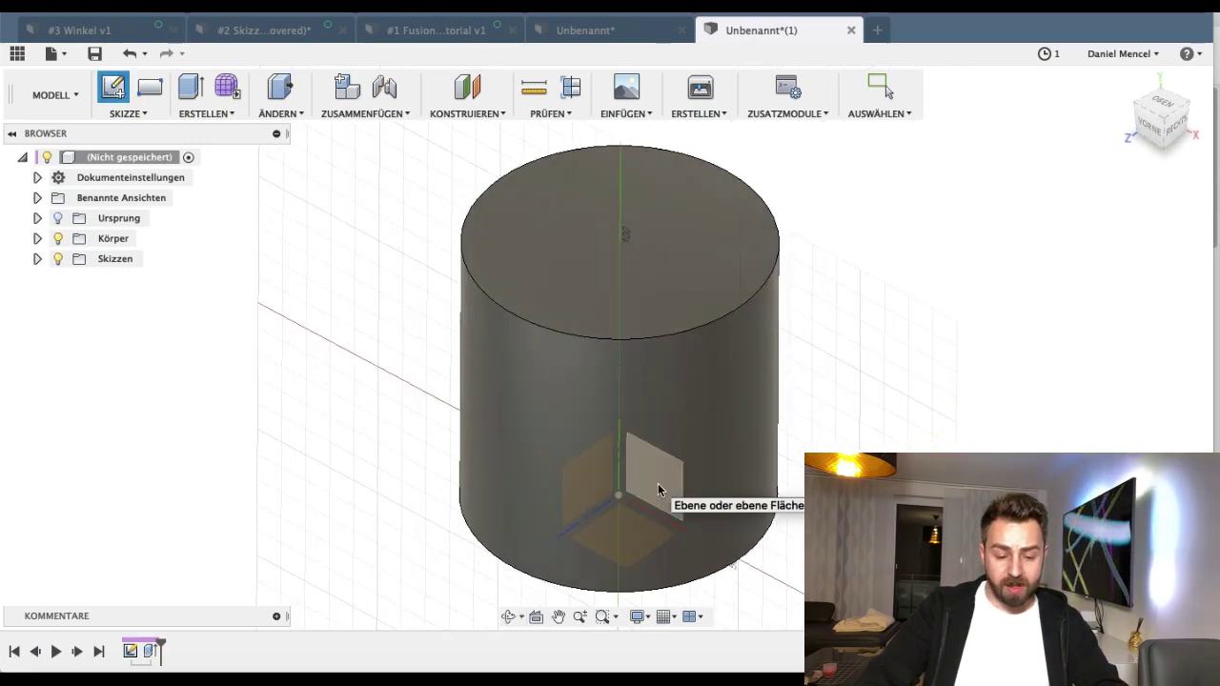
pyautogui.click(658, 484)
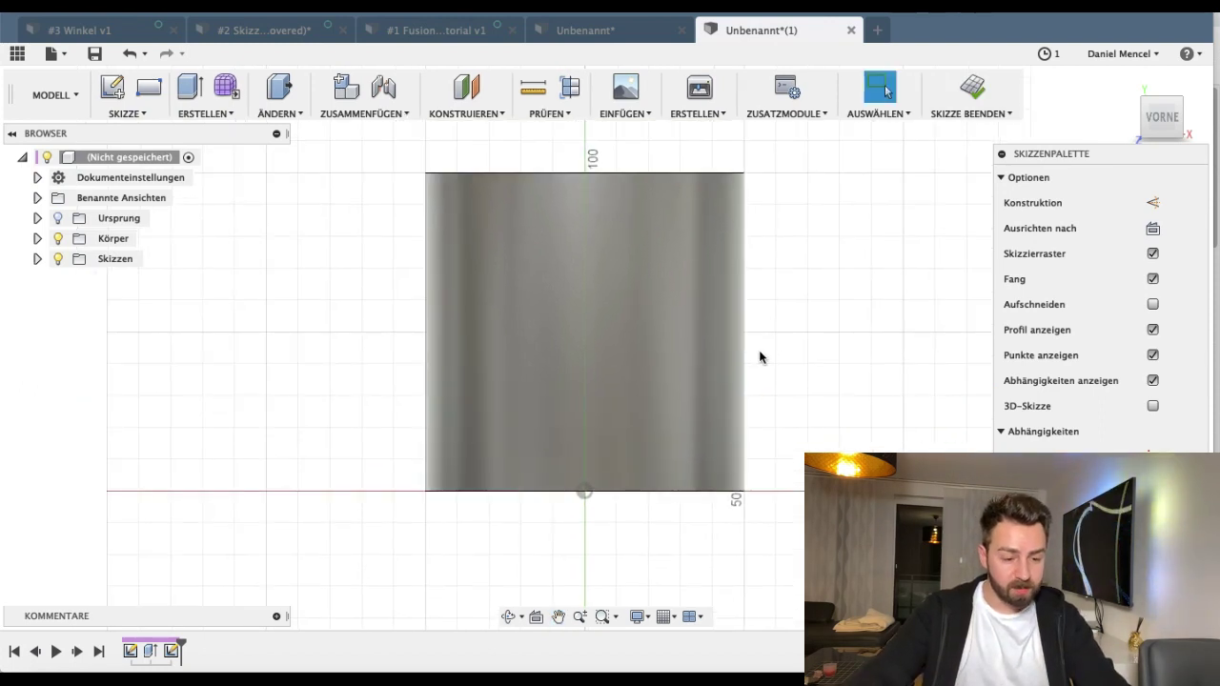
pyautogui.click(204, 113)
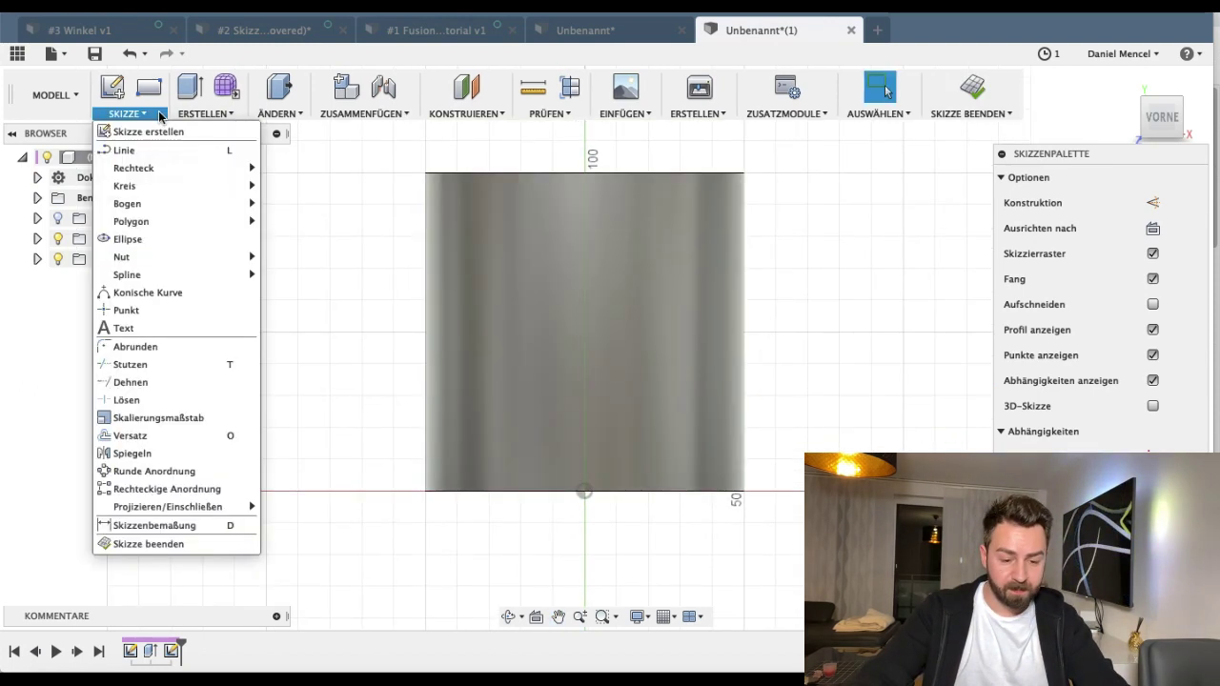
pyautogui.click(84, 324)
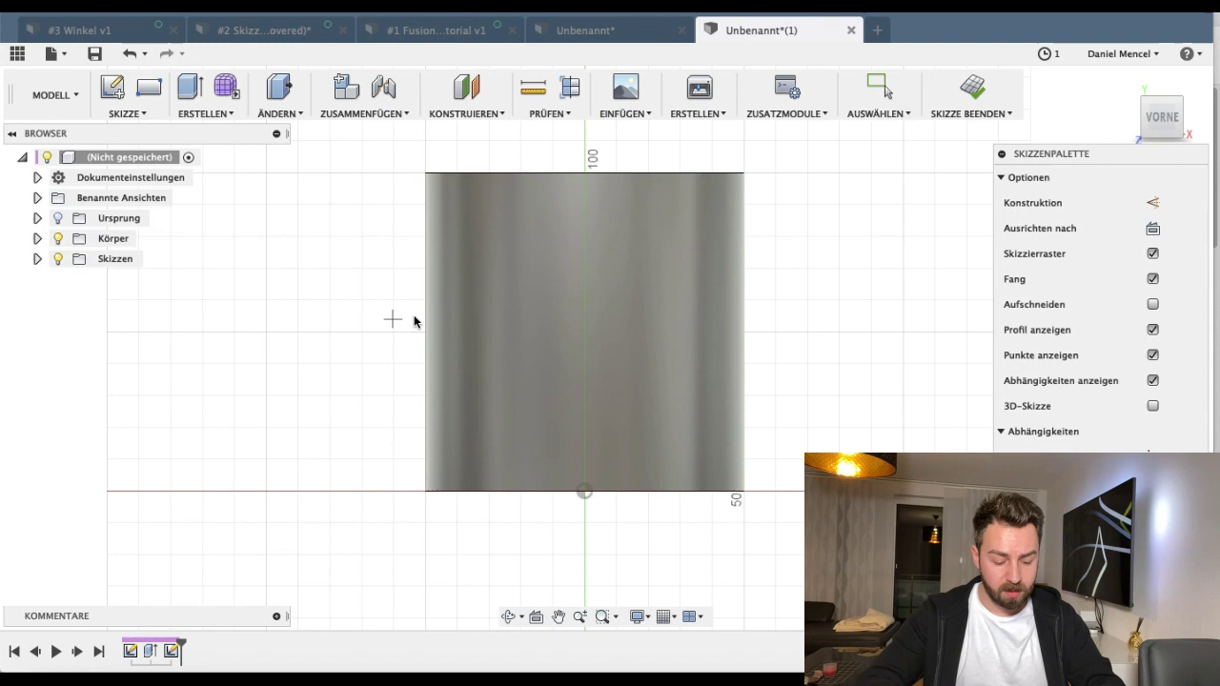
pyautogui.click(464, 310)
pyautogui.write('3')
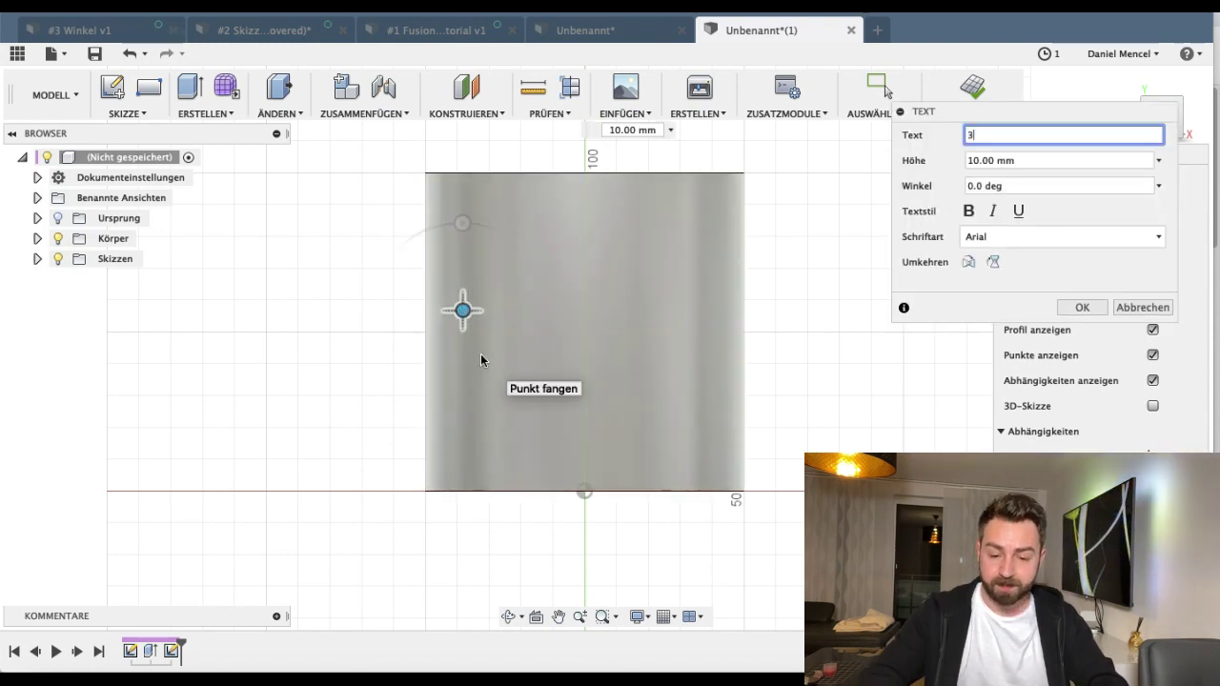
pyautogui.write('D DRUCKWELT')
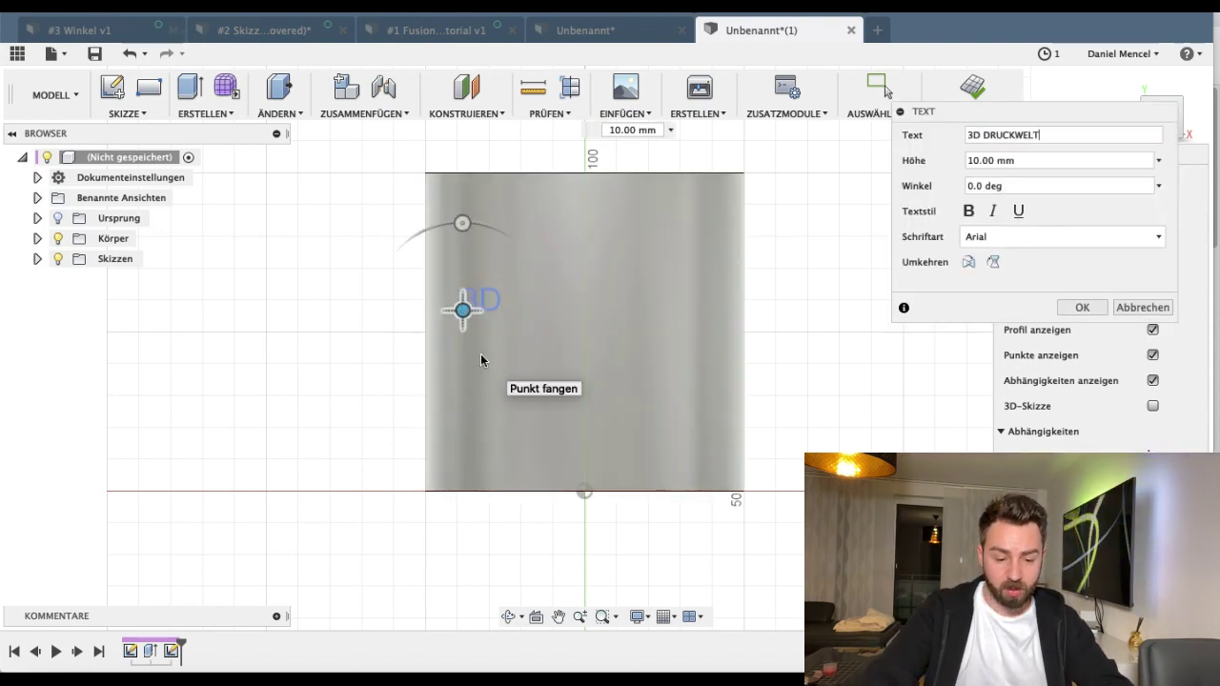
pyautogui.click(1071, 309)
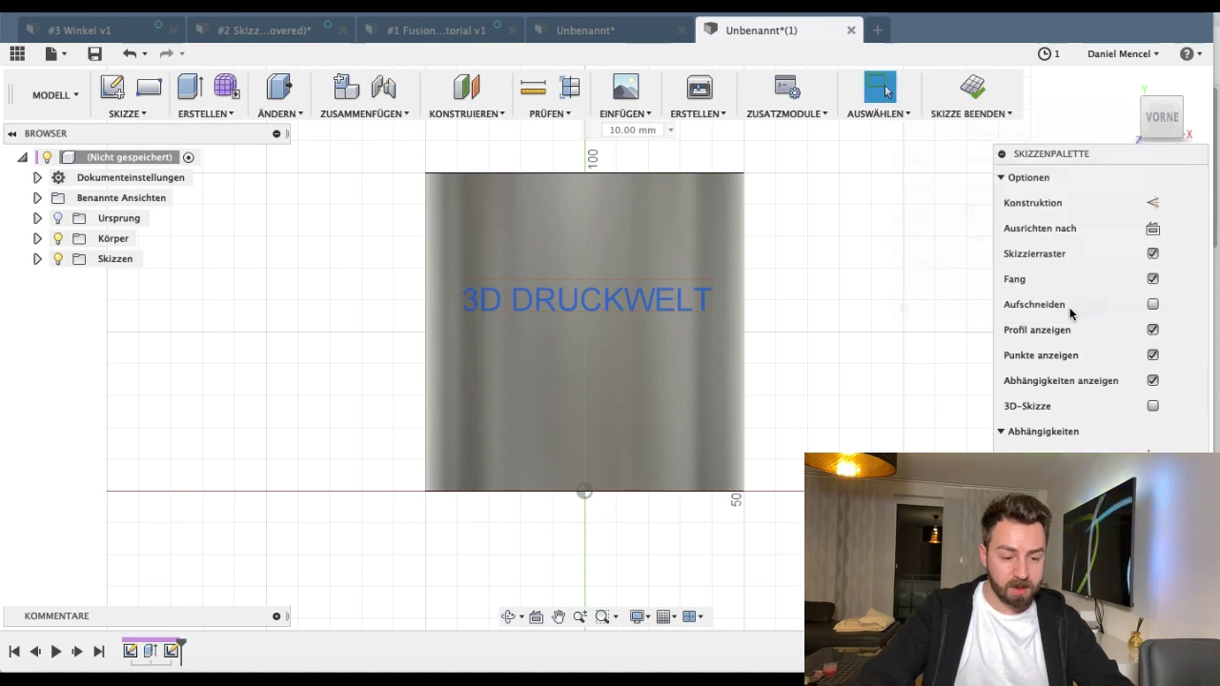
# Step: Extrude the 3D DRUCKWELT text 100 mm, joined to the cylinder, then inspect it from below
pyautogui.click(190, 88)
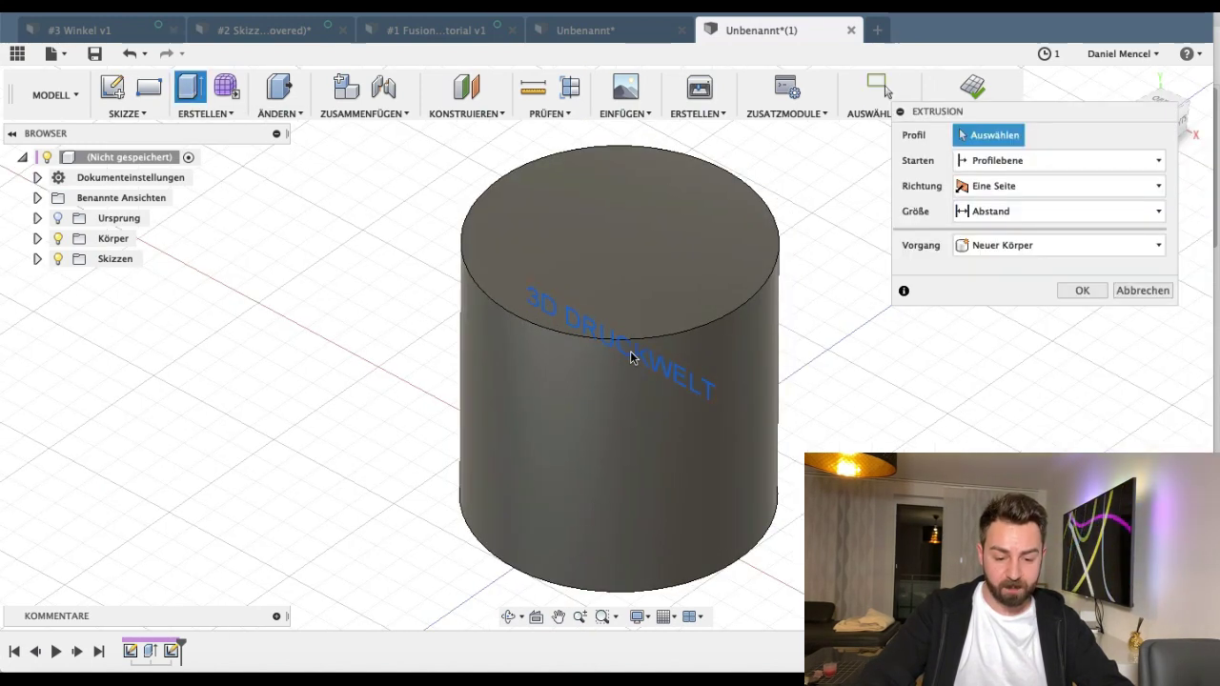
pyautogui.click(638, 355)
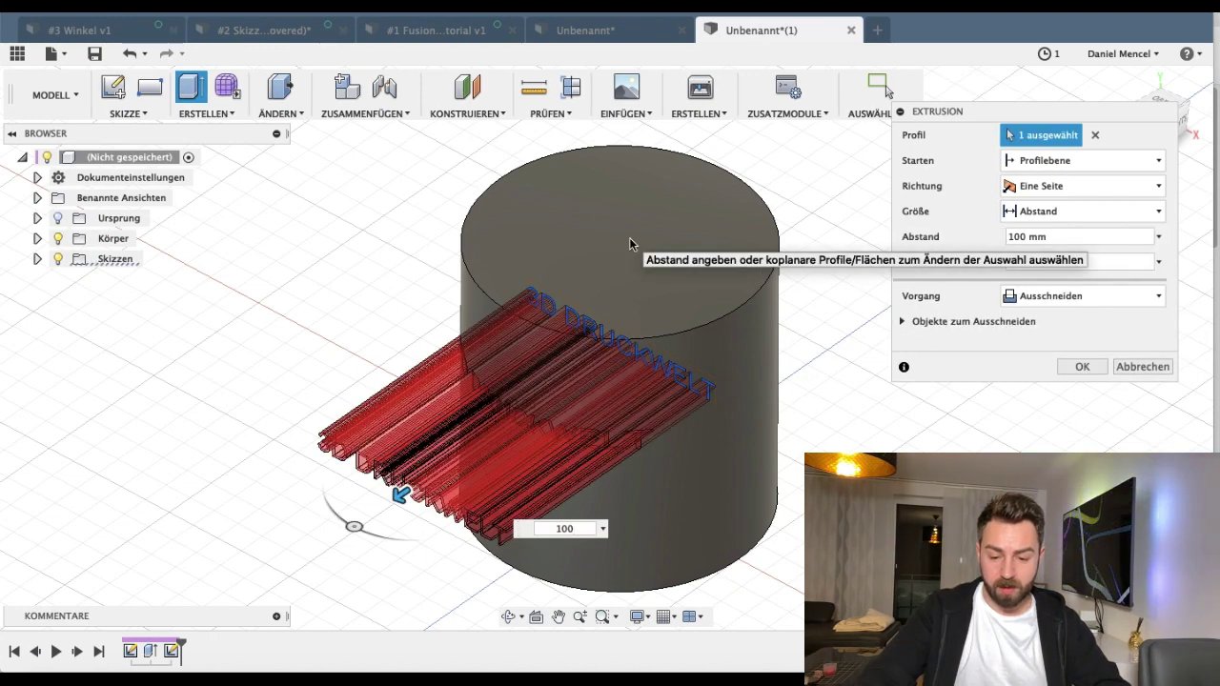
pyautogui.click(1089, 299)
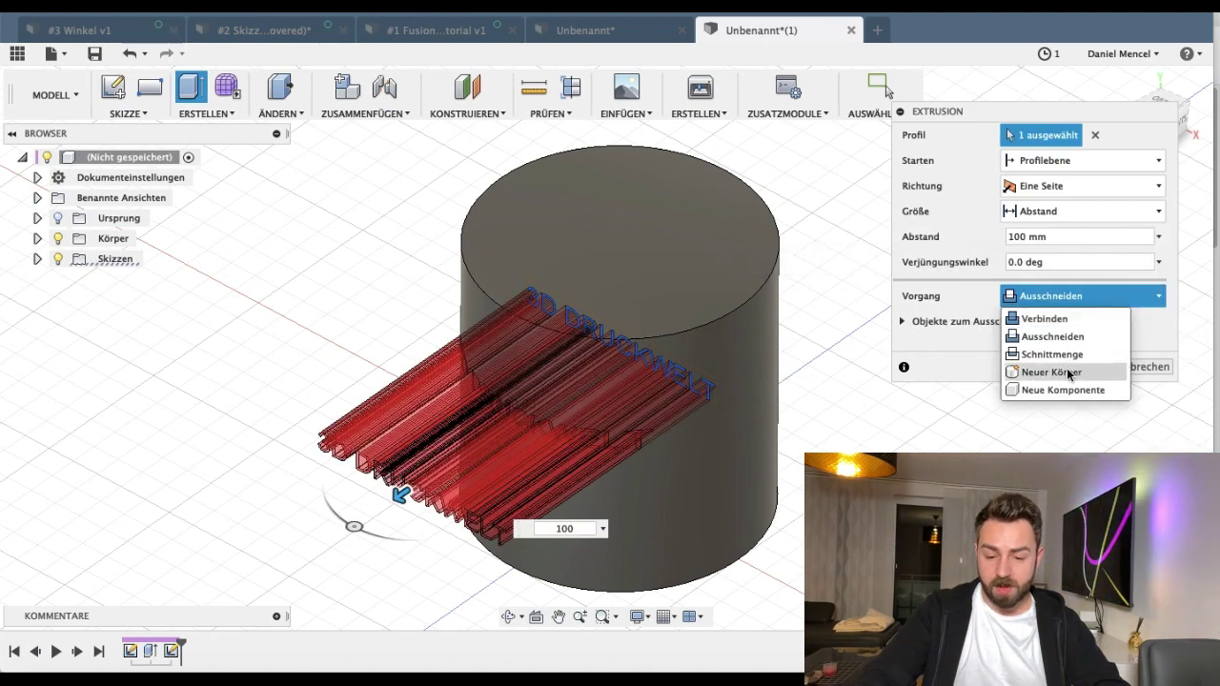
pyautogui.click(1048, 319)
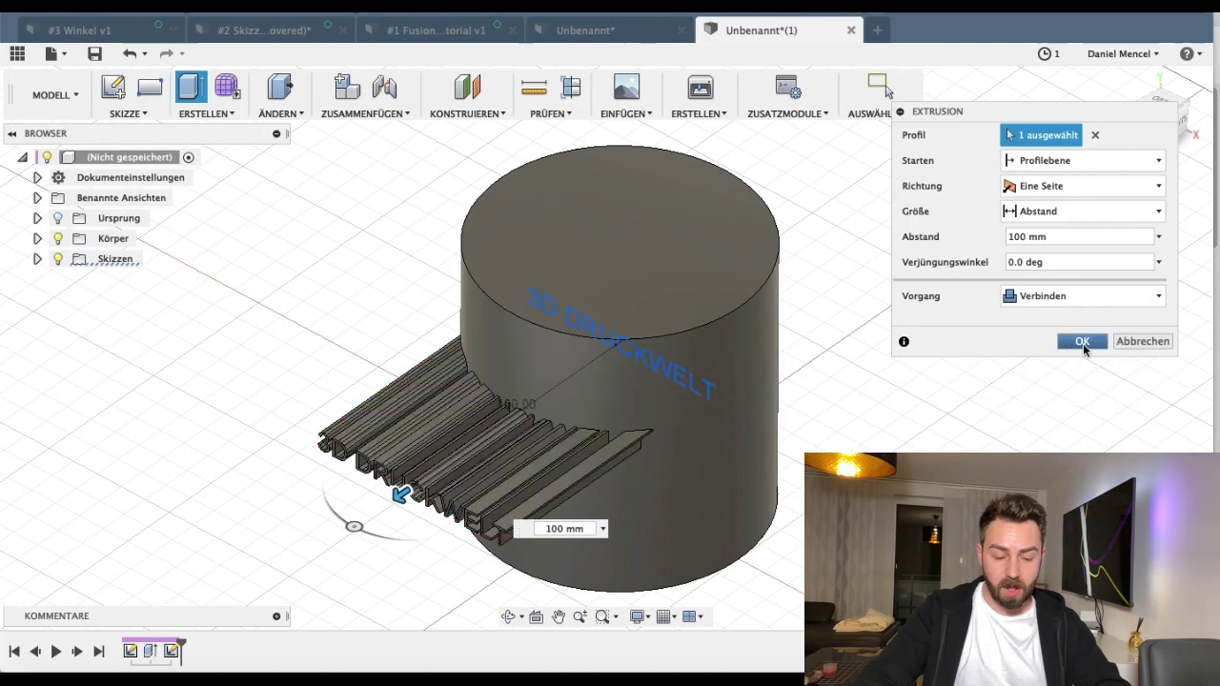
pyautogui.press('Return')
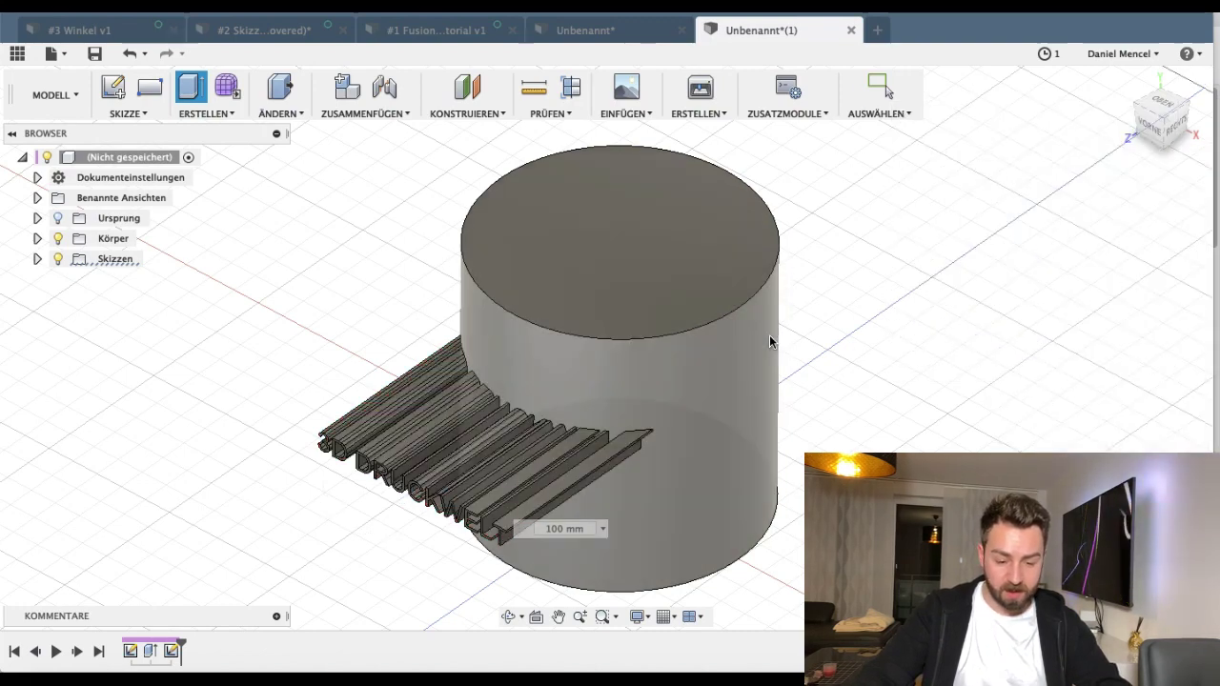
pyautogui.moveTo(724, 411)
pyautogui.keyDown('shift'); pyautogui.mouseDown(button='middle')
pyautogui.moveTo(602, 345)
pyautogui.moveTo(662, 325)
pyautogui.moveTo(628, 402)
pyautogui.mouseUp(button='middle'); pyautogui.keyUp('shift')
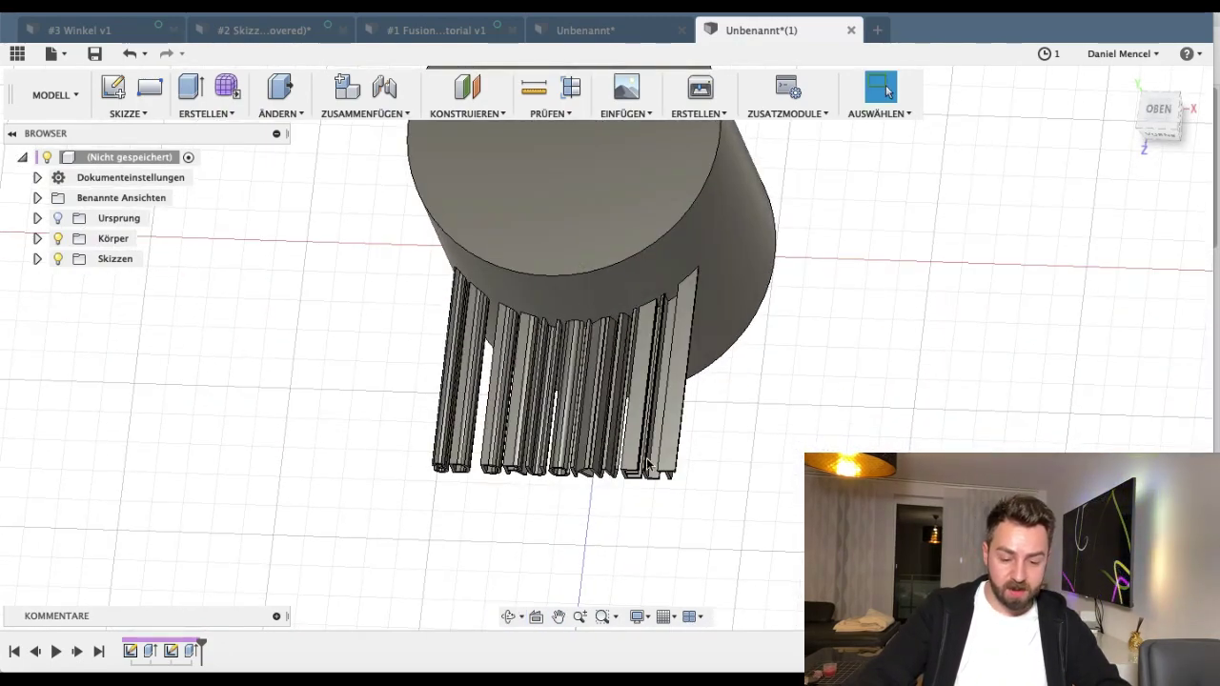
pyautogui.keyDown('shift'); pyautogui.moveTo(648, 464); pyautogui.dragTo(620, 563, button='middle'); pyautogui.keyUp('shift')
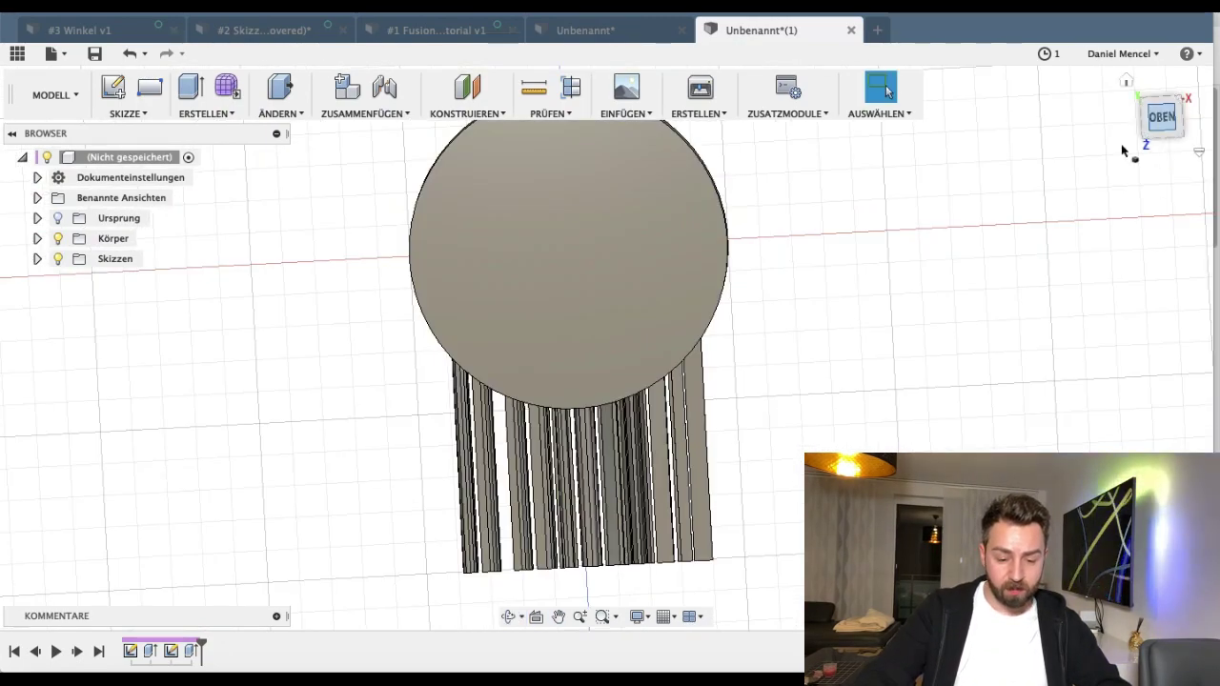
# Step: From the top view, sketch Ø110 mm and Ø250 mm circles on the cylinder's top face
pyautogui.click(1162, 117)
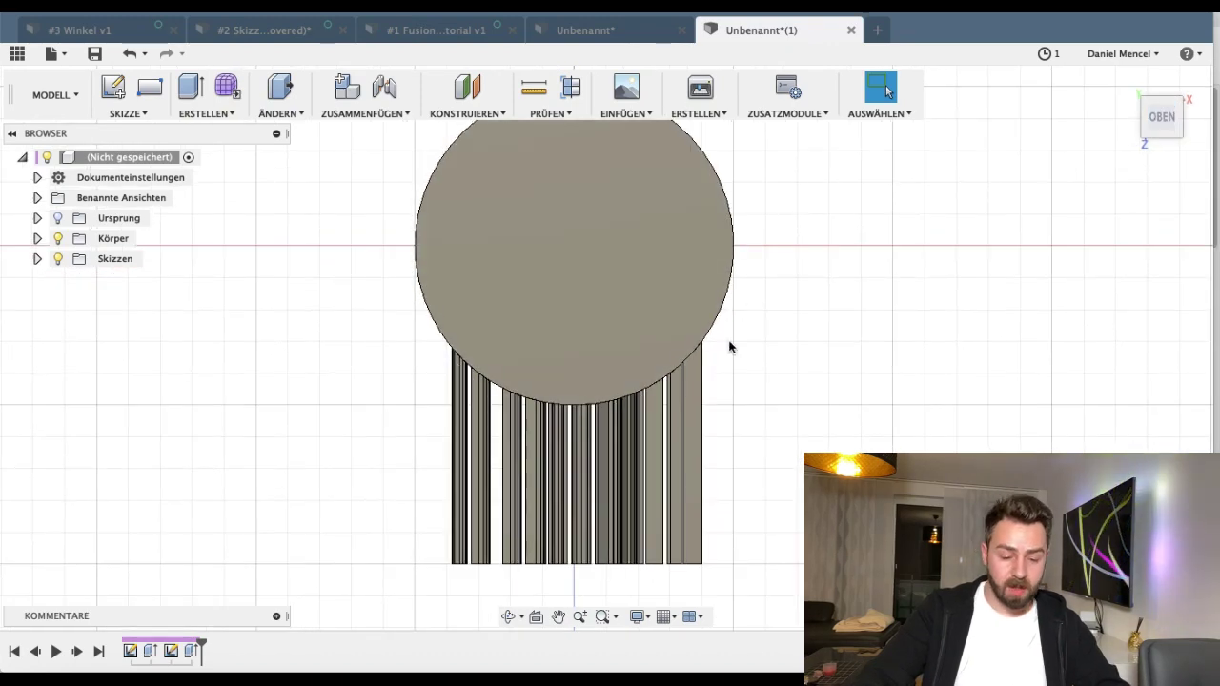
pyautogui.click(1162, 116)
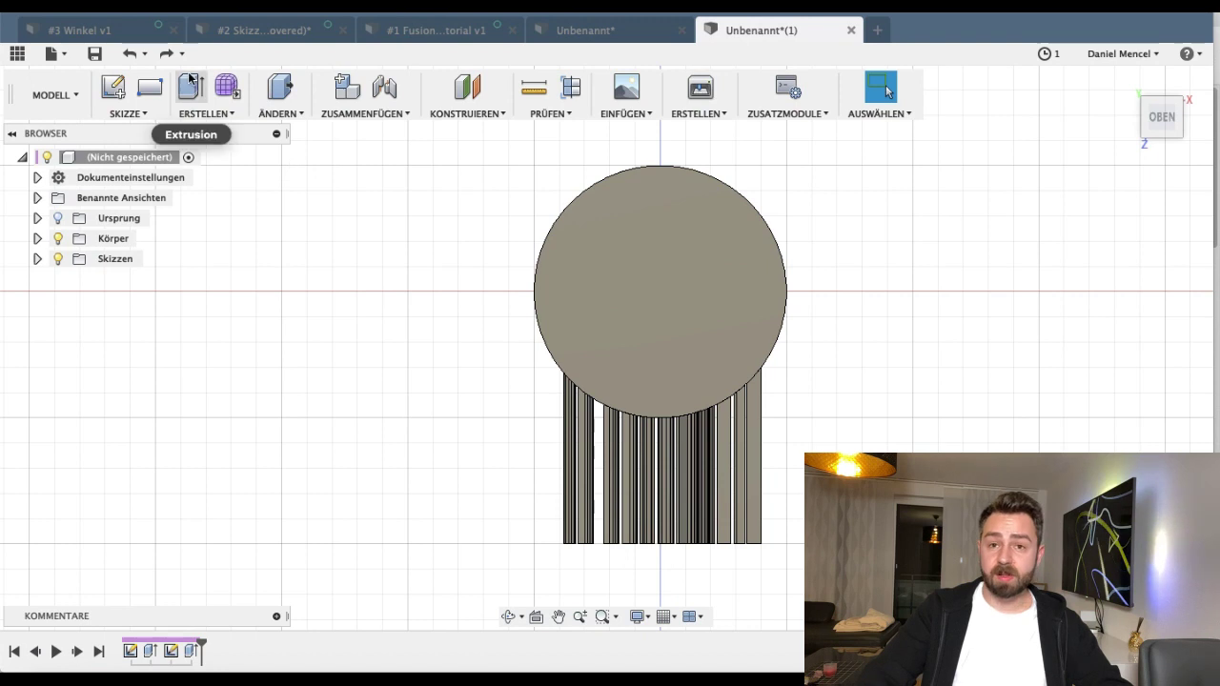
pyautogui.click(112, 88)
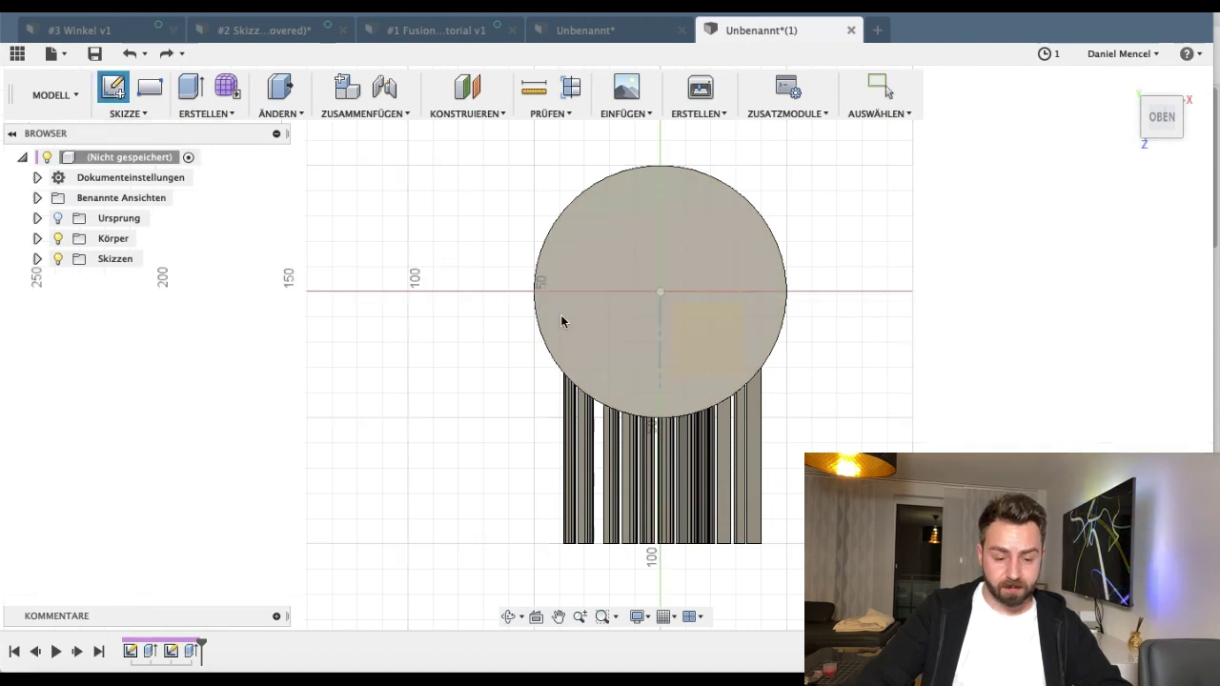
pyautogui.click(610, 270)
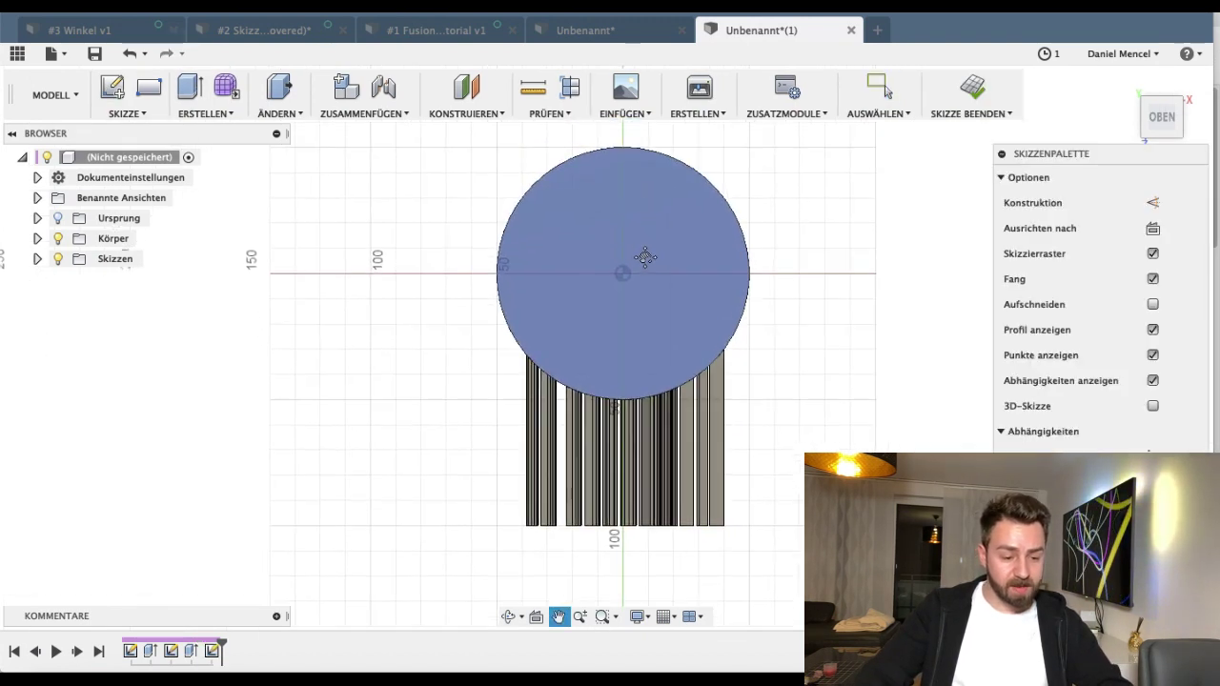
pyautogui.click(153, 112)
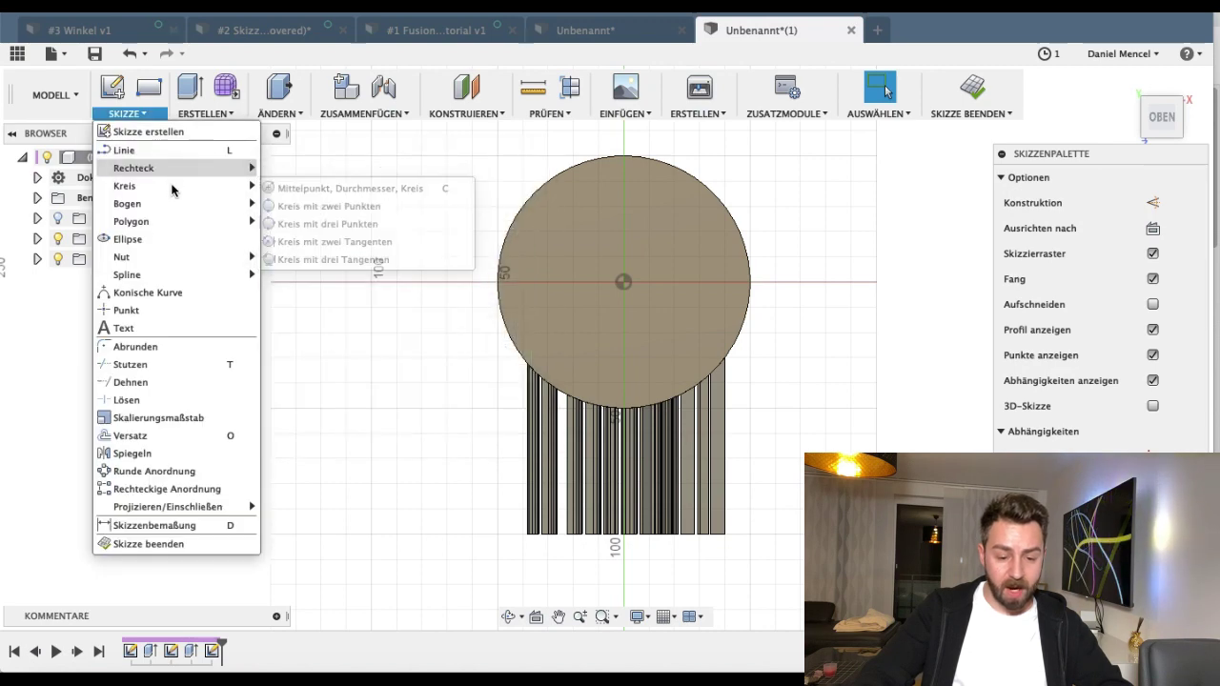
pyautogui.click(324, 185)
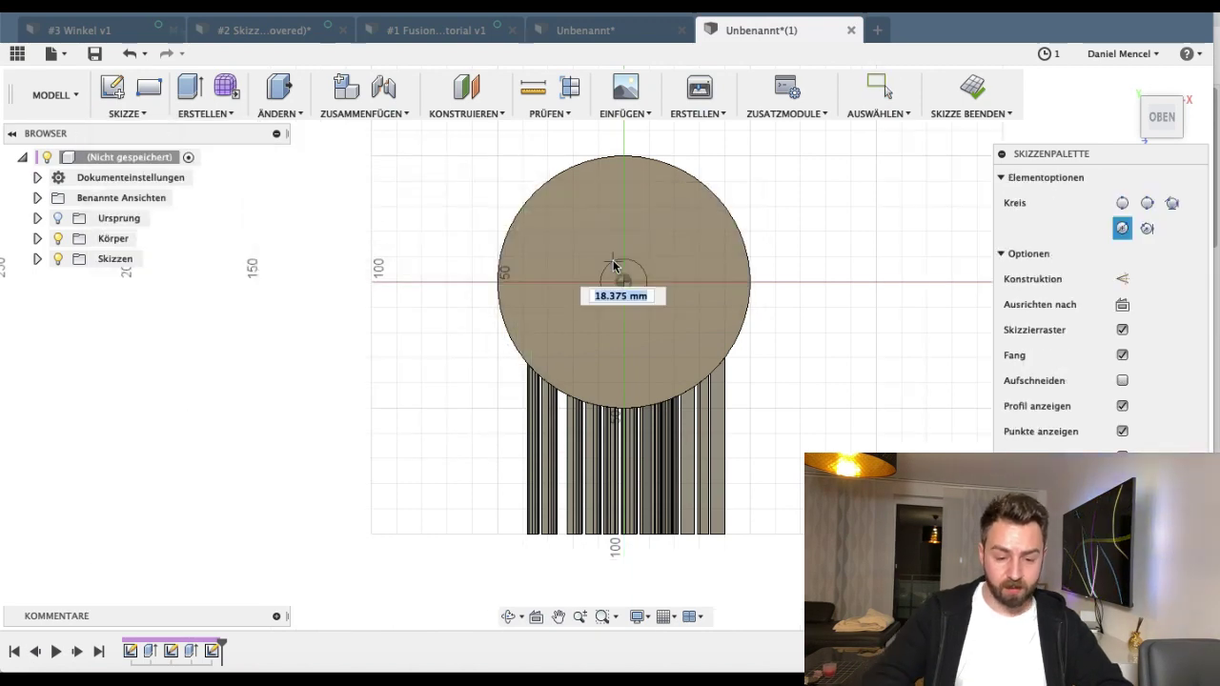
pyautogui.write('110')
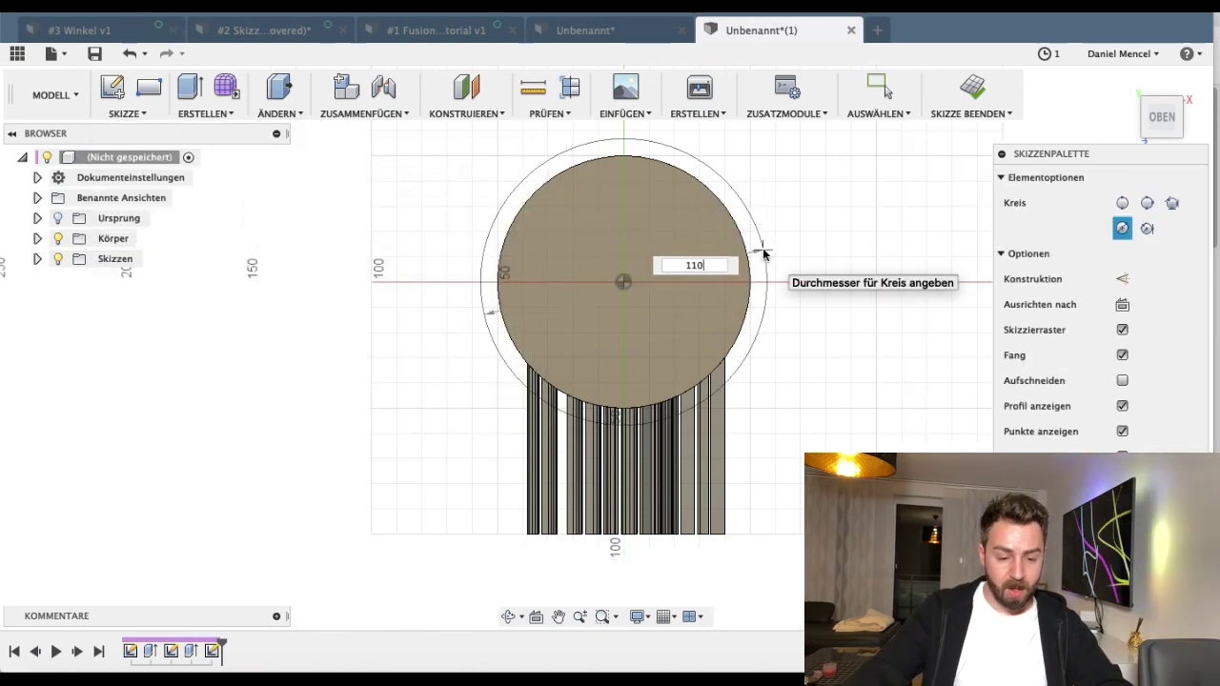
pyautogui.press('Return')
pyautogui.click(126, 113)
pyautogui.moveTo(125, 186)
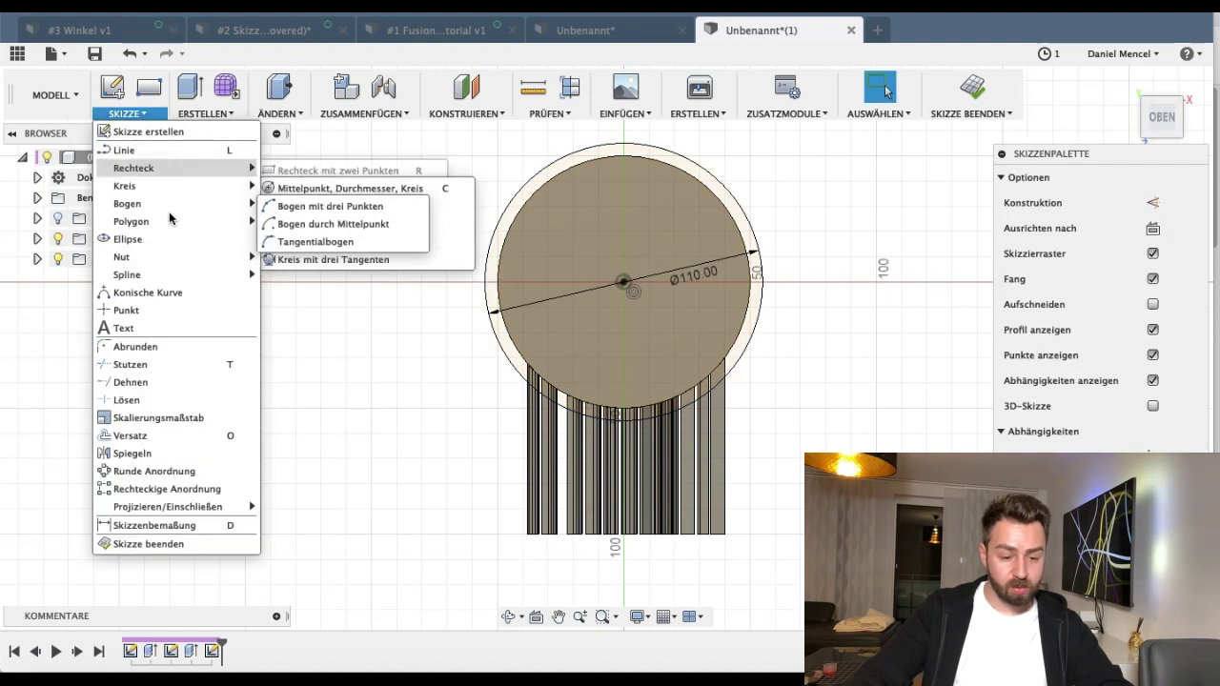
pyautogui.click(281, 190)
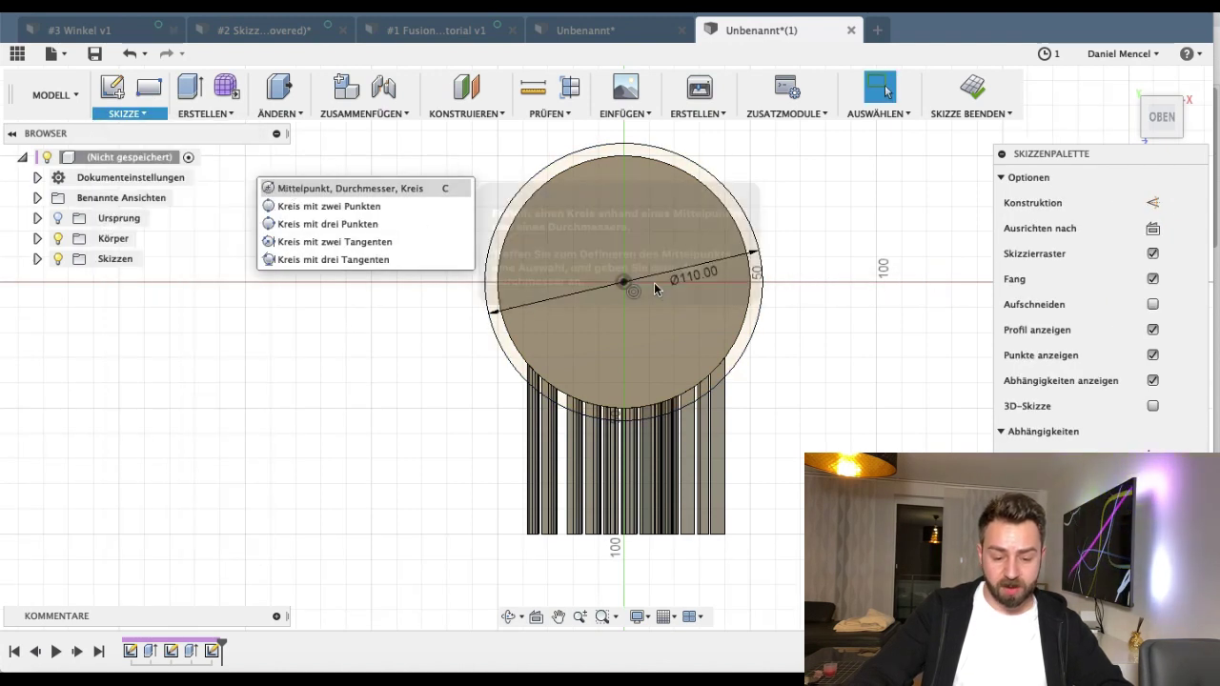
pyautogui.write('250')
pyautogui.press('Return')
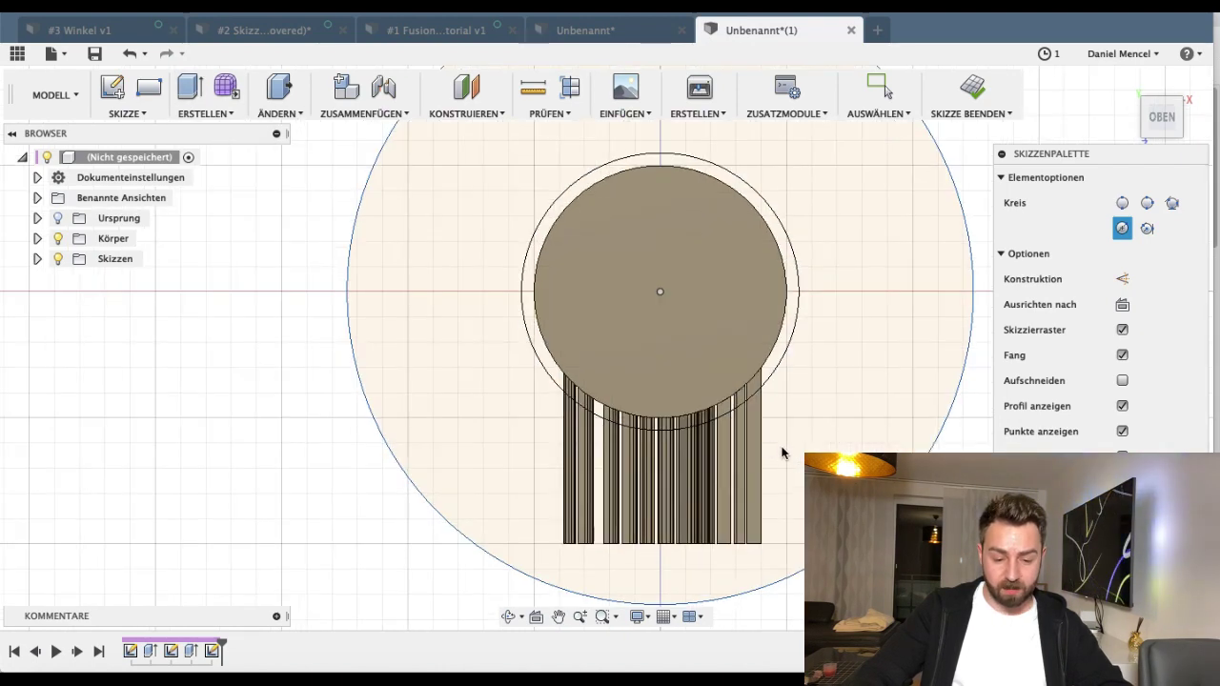
# Step: Cut the ring between the two circles -100 mm to trim the letter bars
pyautogui.press('e')
pyautogui.click(725, 429)
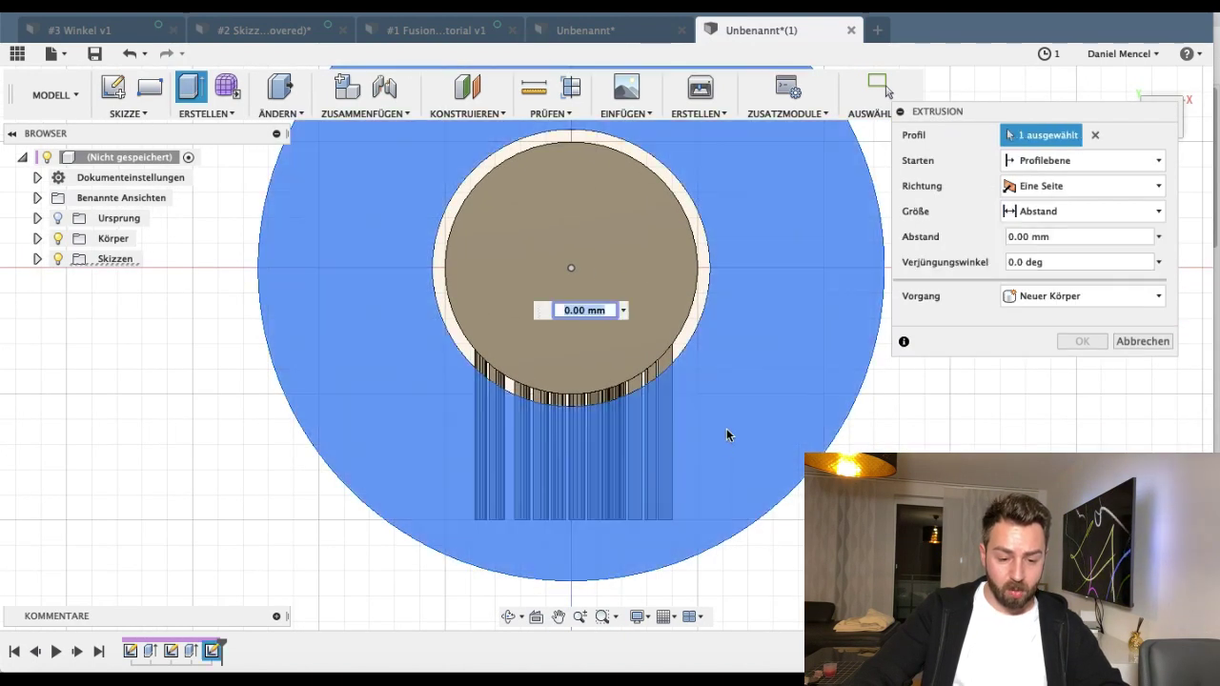
pyautogui.write('-100')
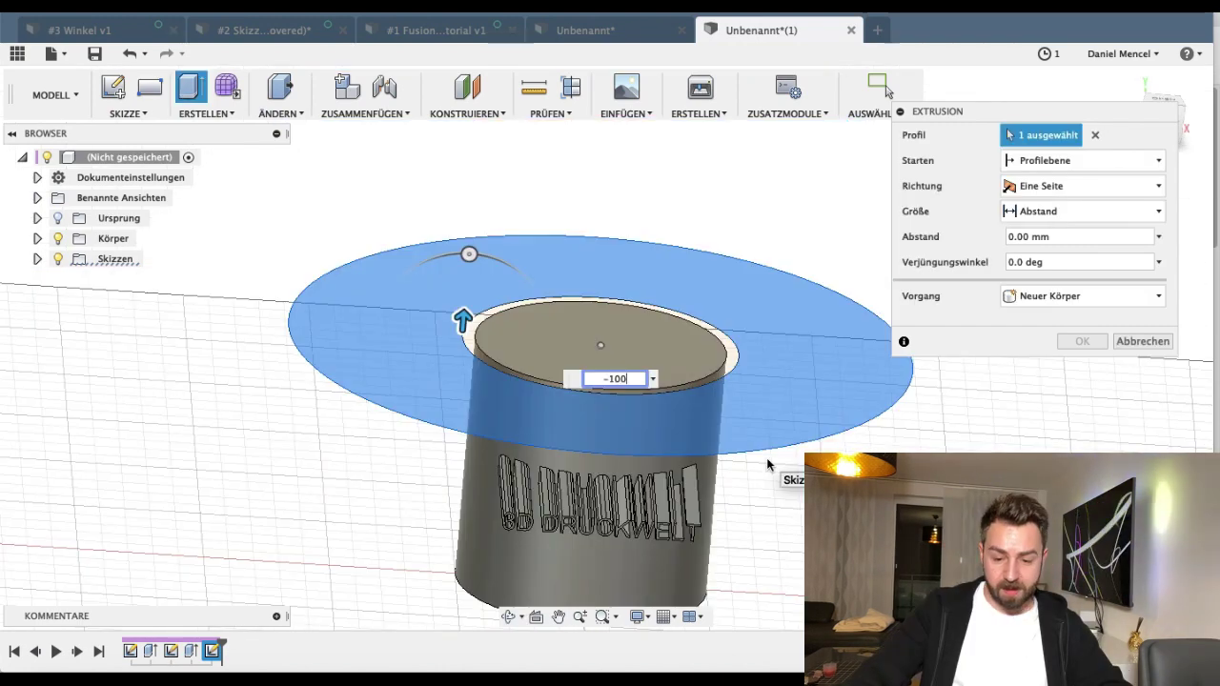
pyautogui.press('Return')
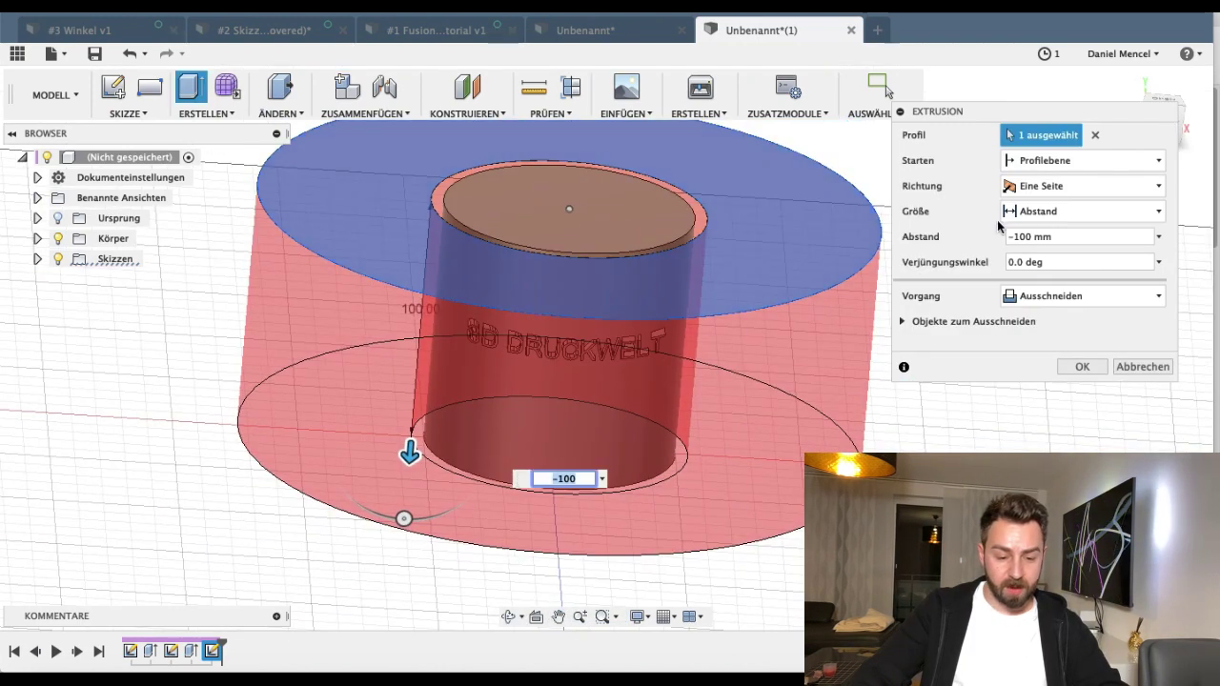
pyautogui.press('Return')
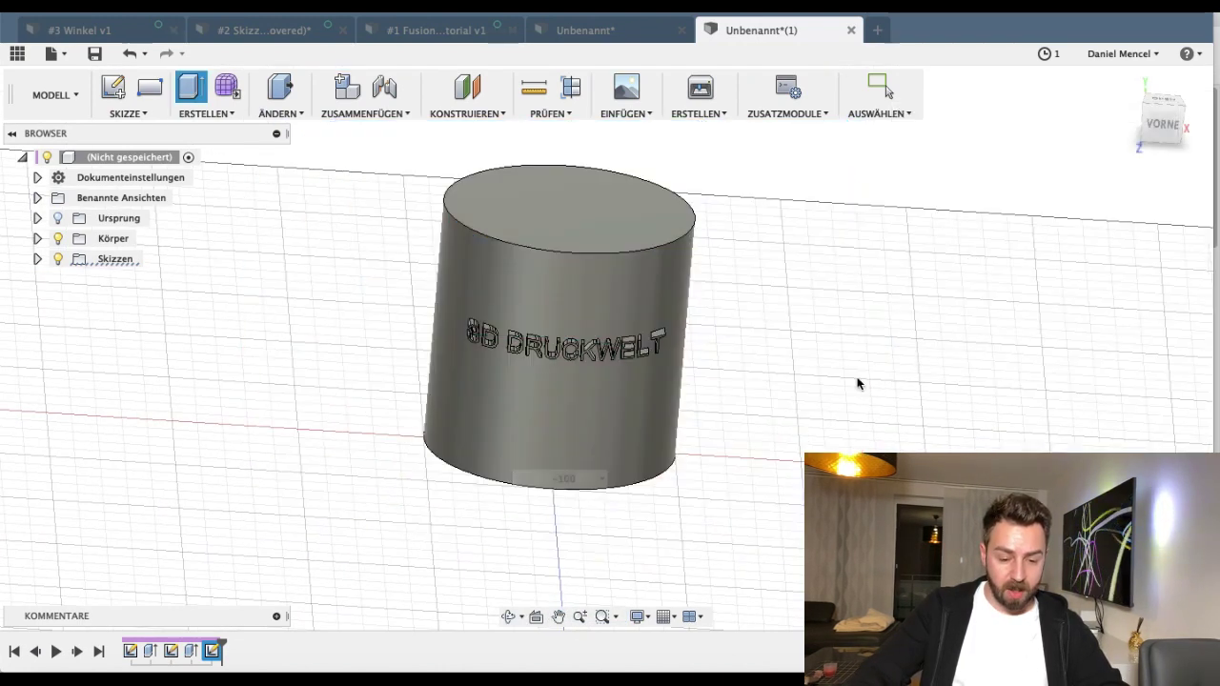
pyautogui.moveTo(796, 403)
pyautogui.keyDown('shift'); pyautogui.mouseDown(button='middle')
pyautogui.moveTo(679, 405)
pyautogui.moveTo(727, 375)
pyautogui.mouseUp(button='middle'); pyautogui.keyUp('shift')
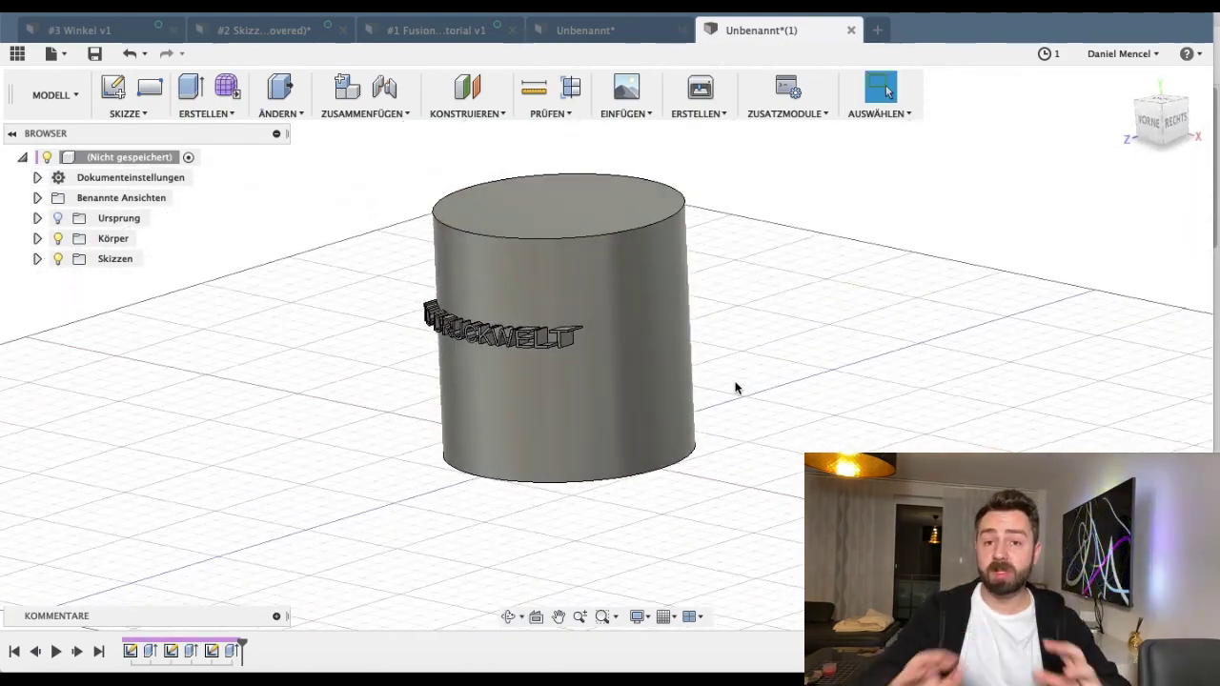